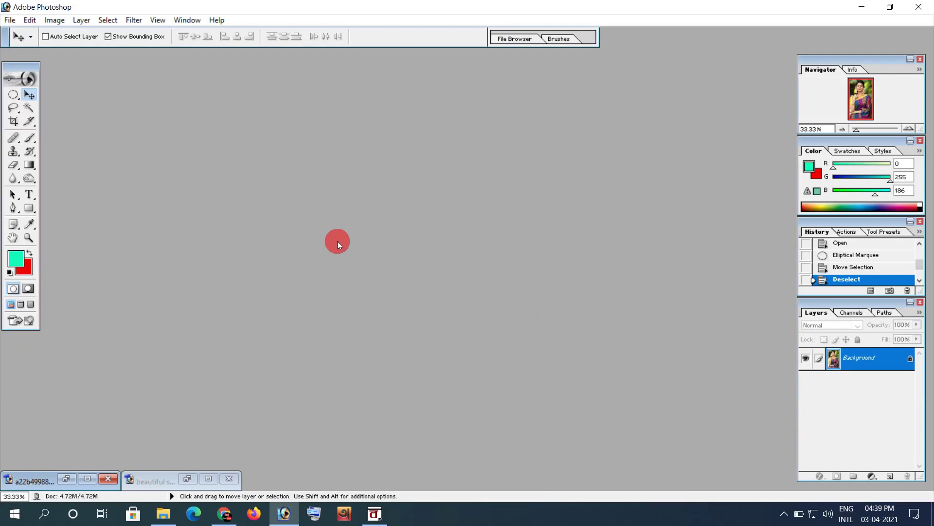
Create a new blank 1920×1080 document using the HDTV preset
click(9, 20)
click(46, 31)
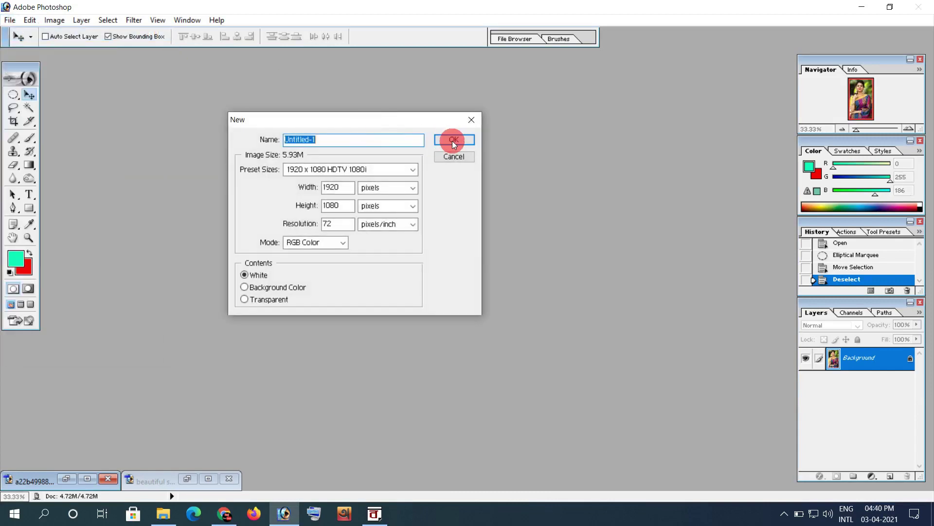
click(453, 140)
Open the red-background portrait photo from the Desktop
key(ctrl+o)
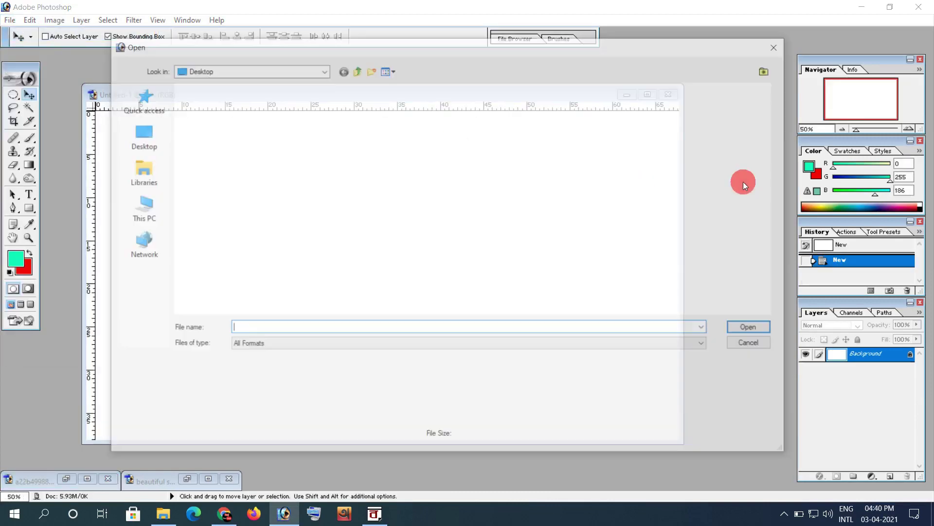
click(723, 285)
double_click(722, 283)
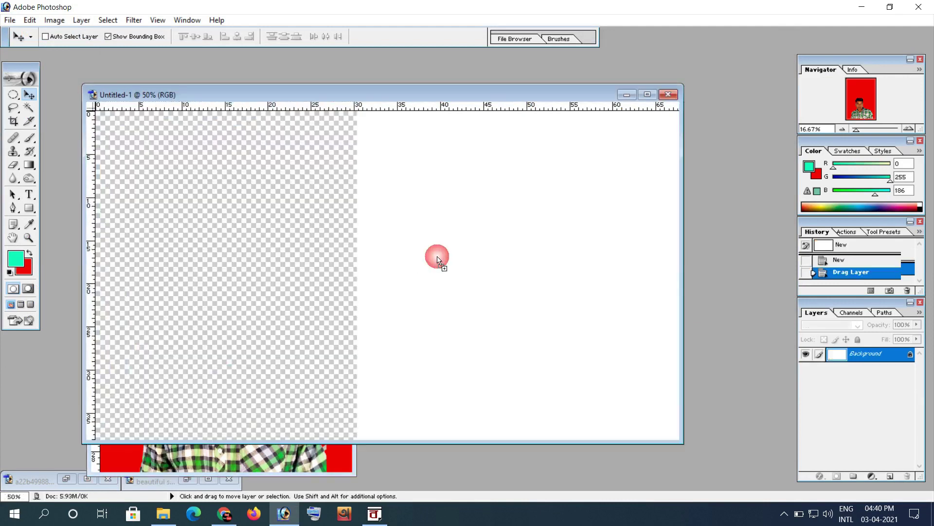
Drag the portrait layer into the new canvas and begin scaling it with Free Transform
drag(234, 272, 438, 254)
drag(570, 376, 293, 288)
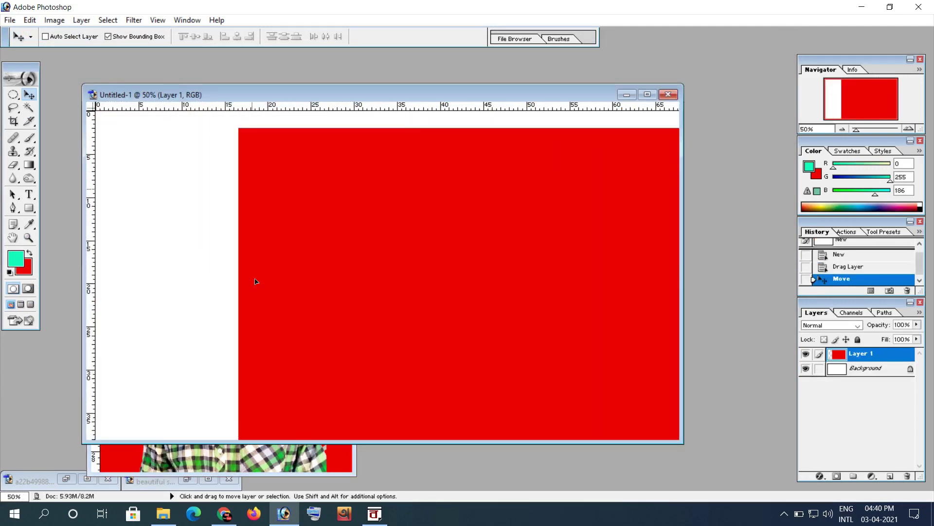
key(ctrl+t)
drag(237, 250, 201, 135)
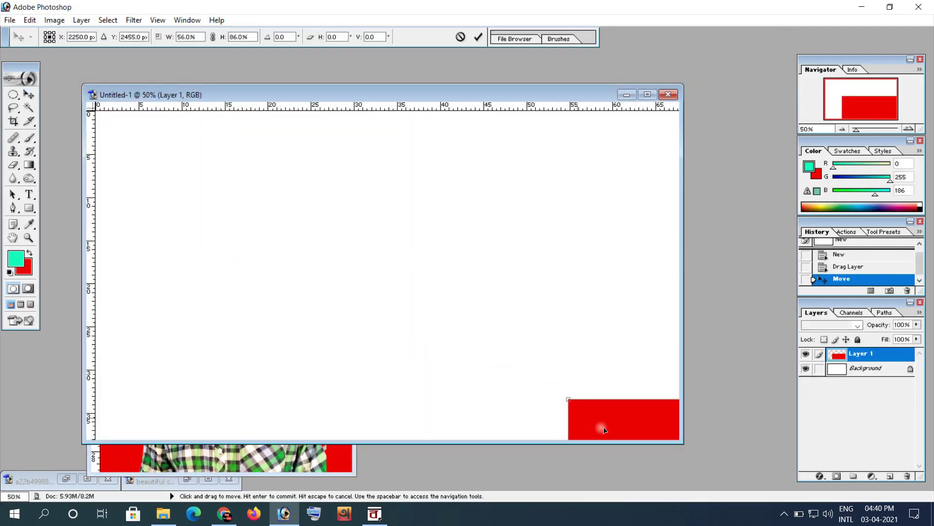
mouse_move(201, 136)
mouse_down()
mouse_move(256, 400)
mouse_move(200, 148)
mouse_move(273, 364)
mouse_move(223, 146)
mouse_up()
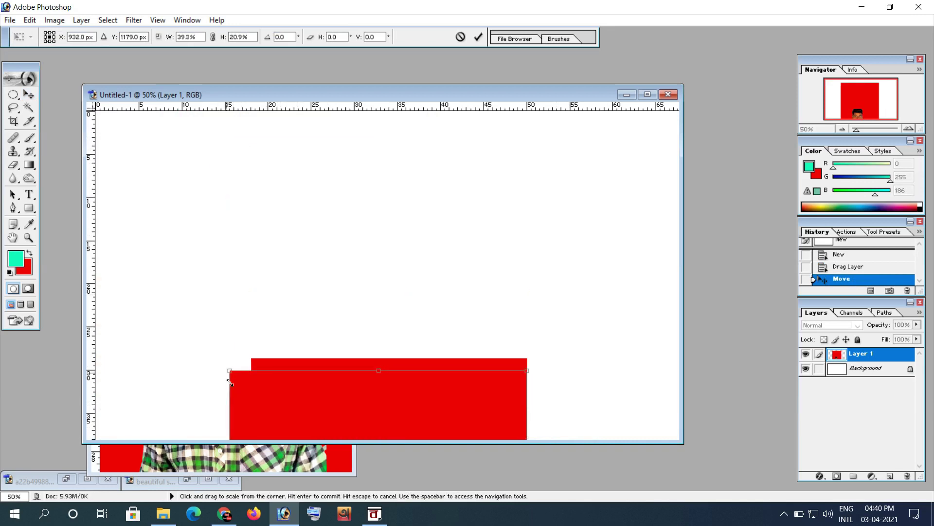
drag(223, 146, 229, 375)
Resize and position the portrait as a tall strip filling the canvas height, then commit
drag(327, 414, 347, 183)
drag(252, 146, 415, 162)
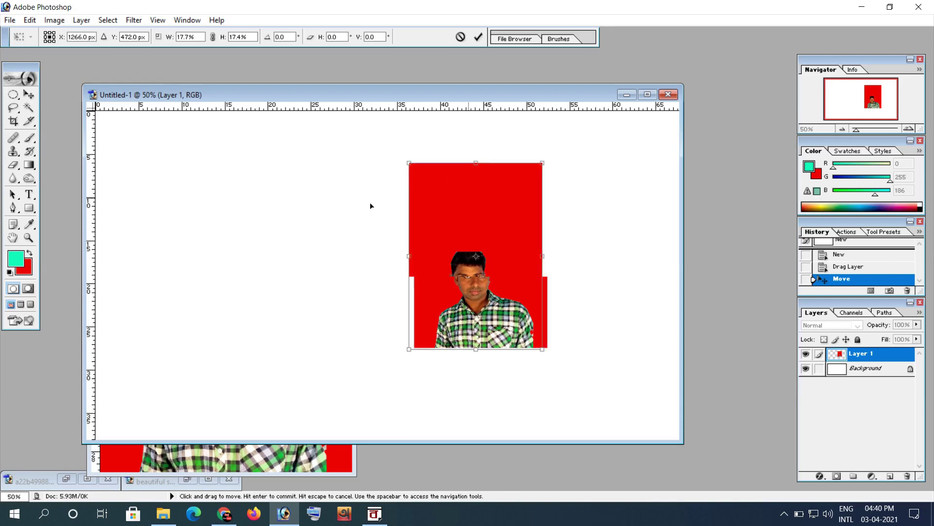
drag(475, 197, 298, 146)
mouse_move(371, 300)
mouse_down()
mouse_move(418, 438)
mouse_move(462, 446)
mouse_up()
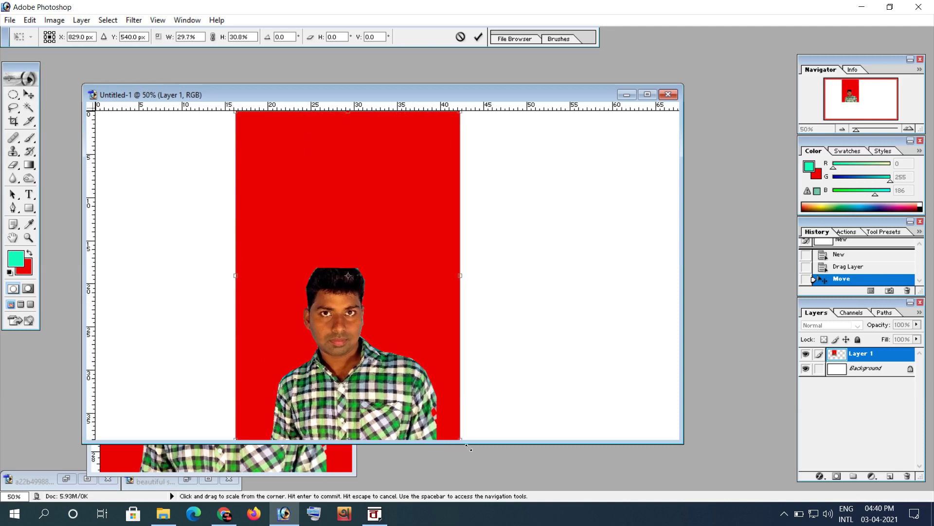
drag(463, 447, 470, 444)
key(Return)
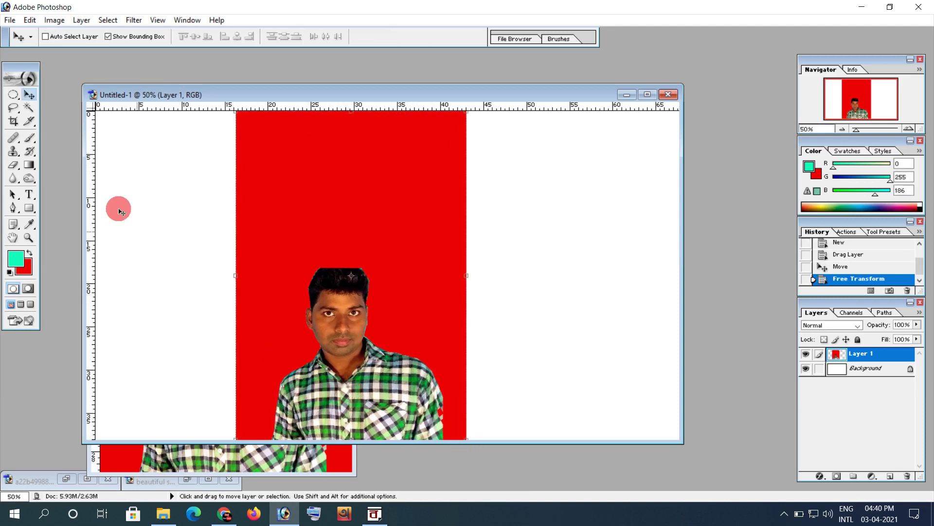
Select the red background with the Magic Wand, delete it and deselect
click(34, 108)
click(292, 168)
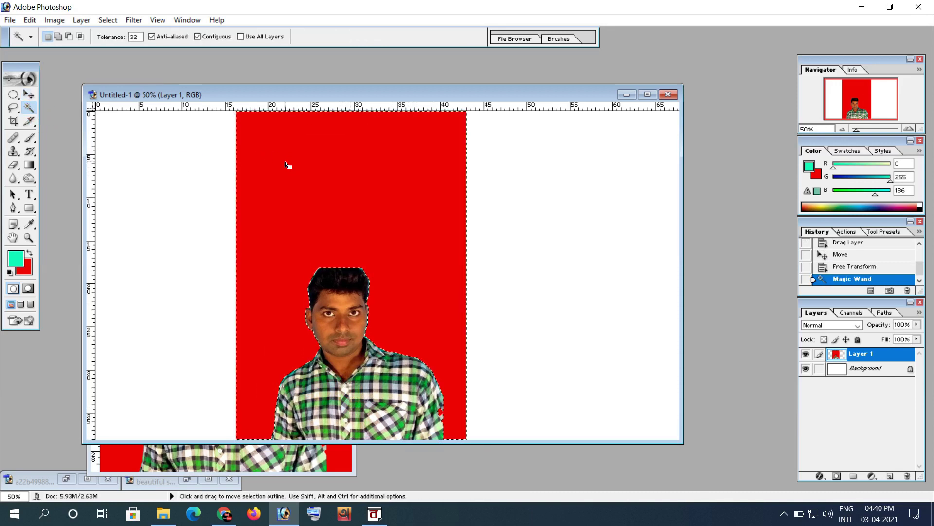
key(Delete)
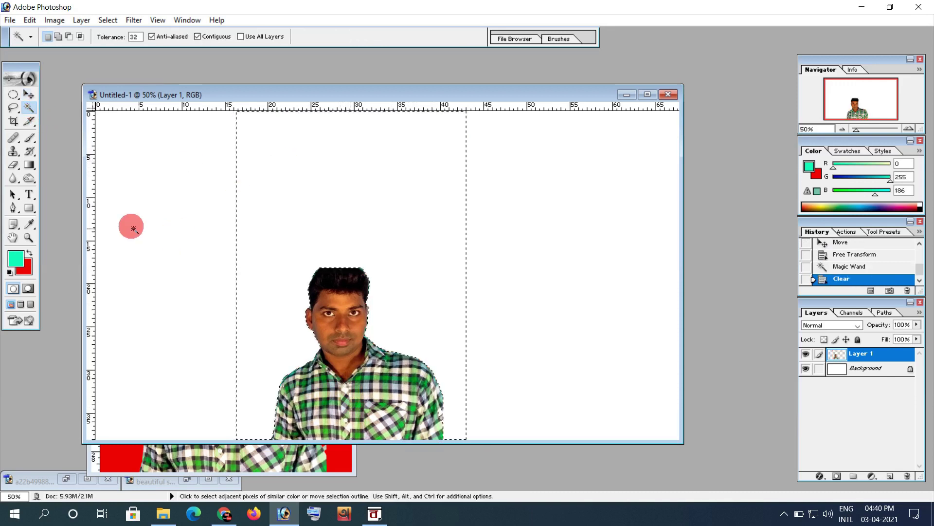
key(ctrl+d)
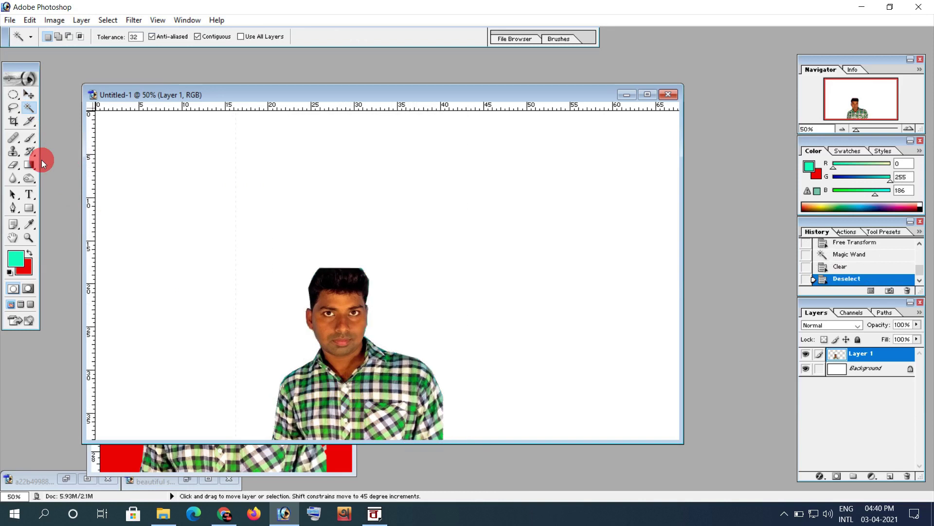
click(12, 22)
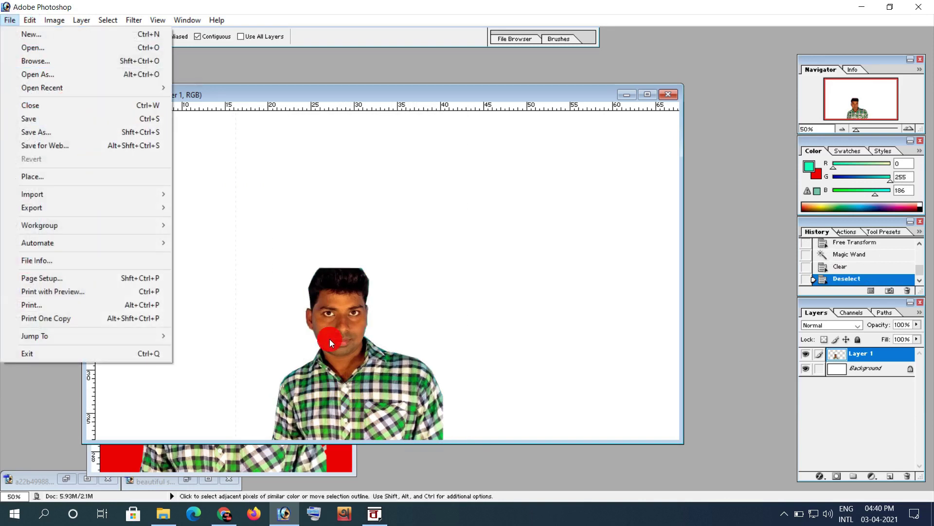
Save the cut-out as Untitled-1 copy.png on the Desktop, then close Untitled-1 without saving
click(19, 146)
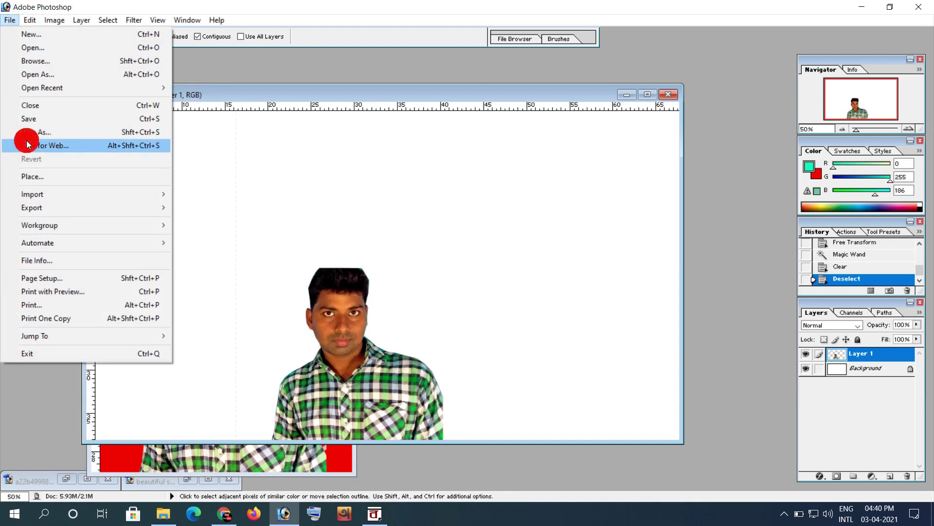
click(32, 132)
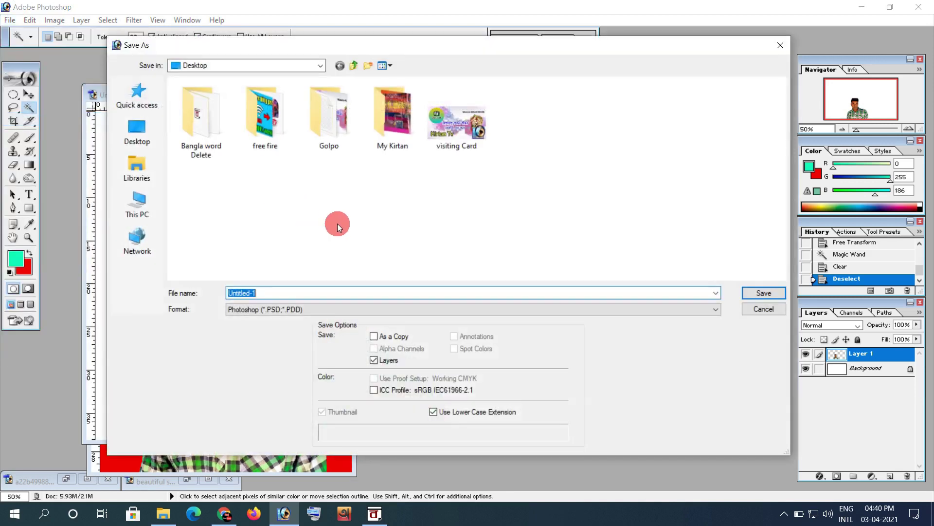
click(148, 135)
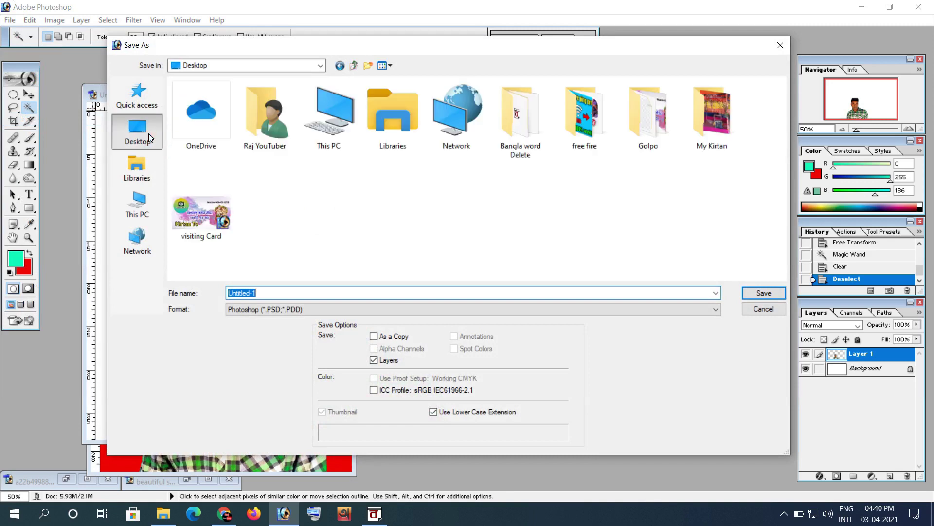
click(307, 308)
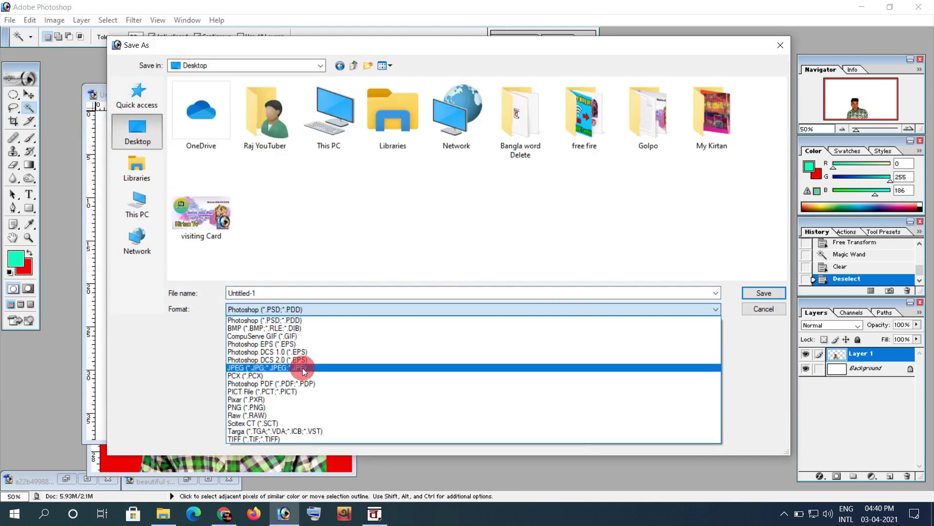
click(302, 368)
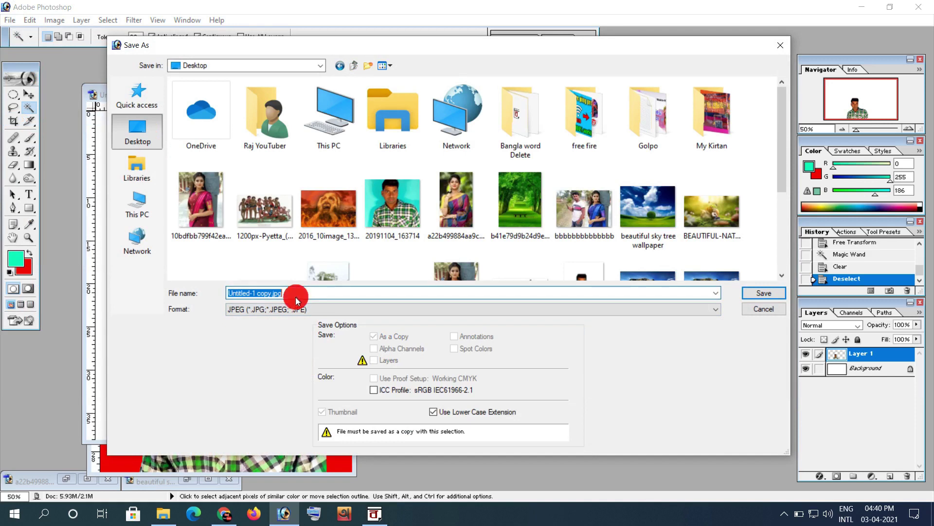
click(299, 310)
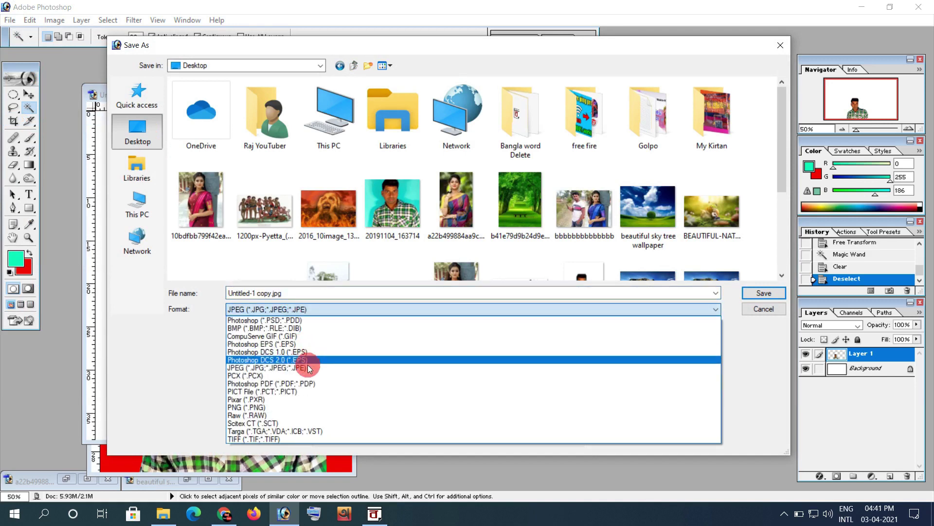
click(261, 405)
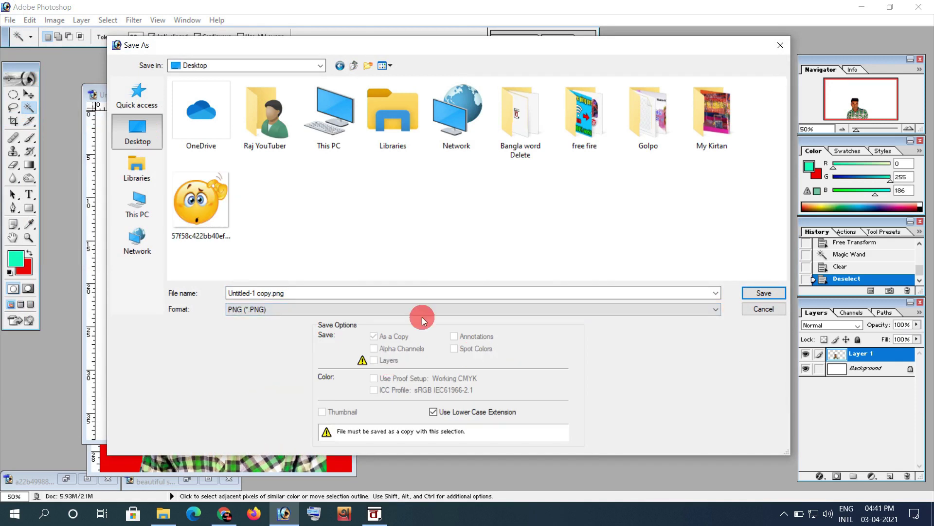
click(755, 297)
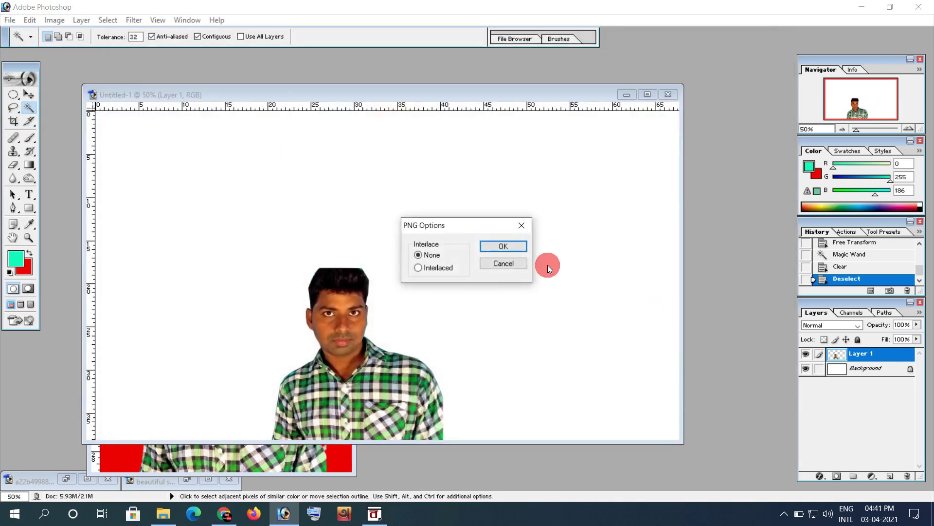
click(521, 246)
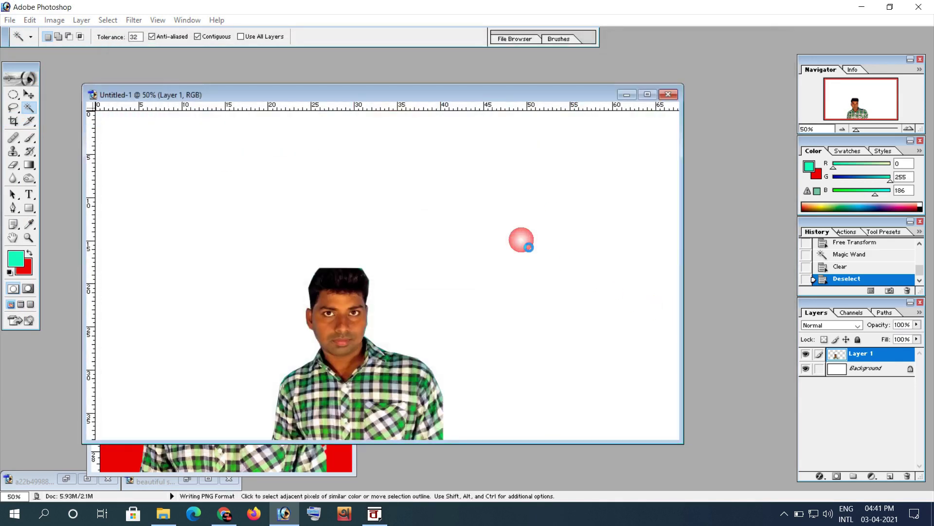
click(671, 97)
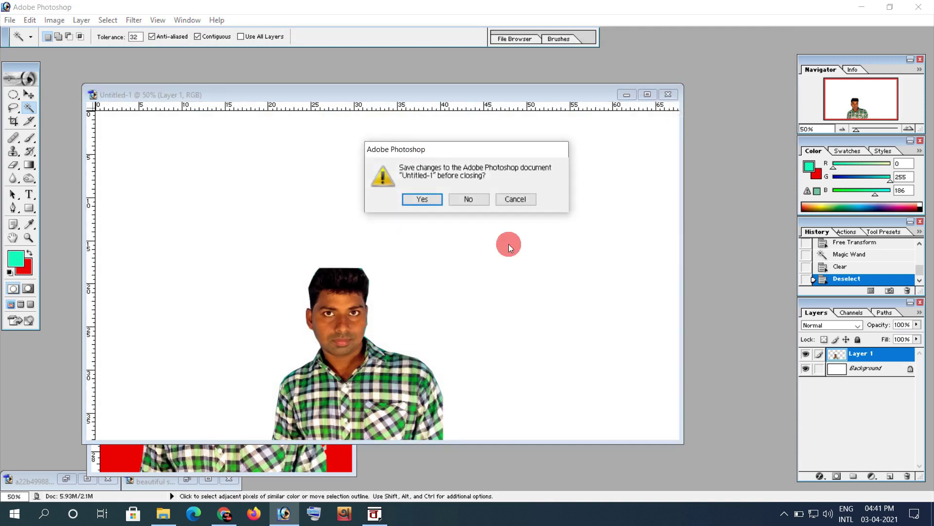
click(468, 201)
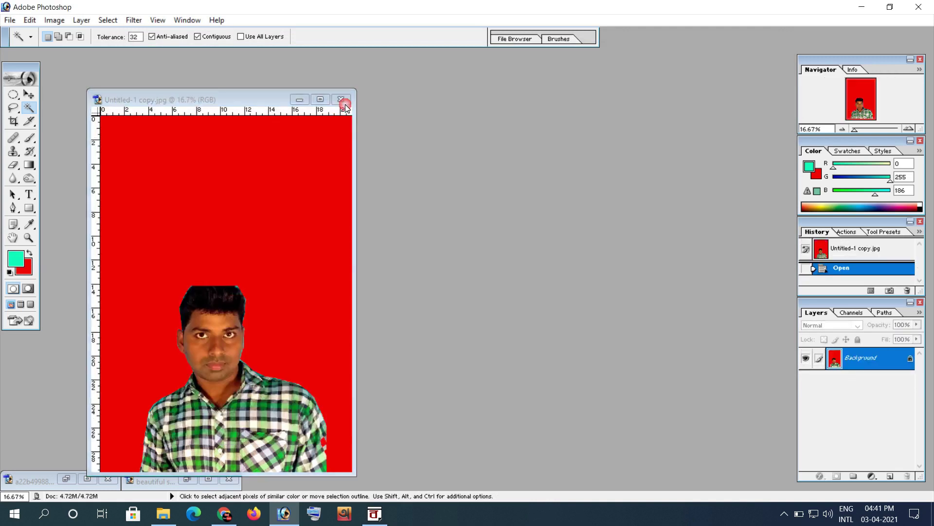
Close the red-background photo and open green-park_1417-1591.jpg
key(ctrl+w)
double_click(384, 197)
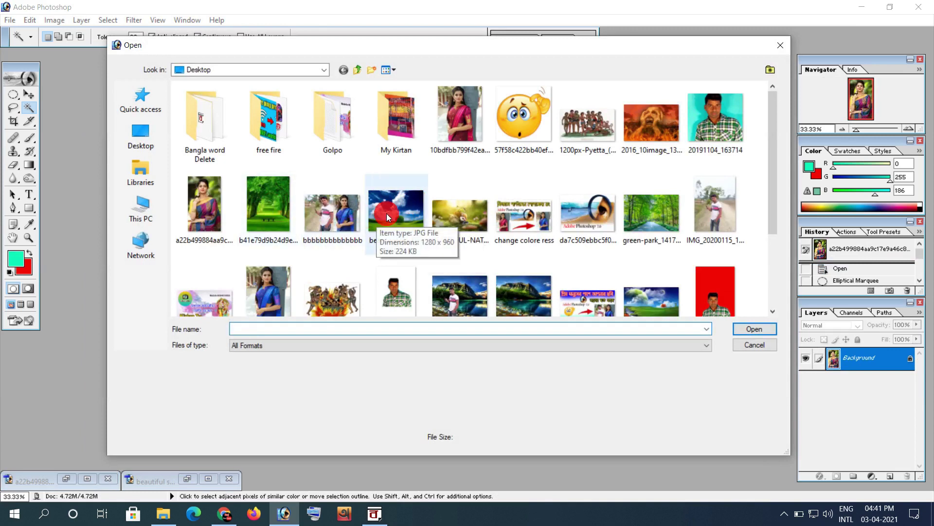
double_click(651, 213)
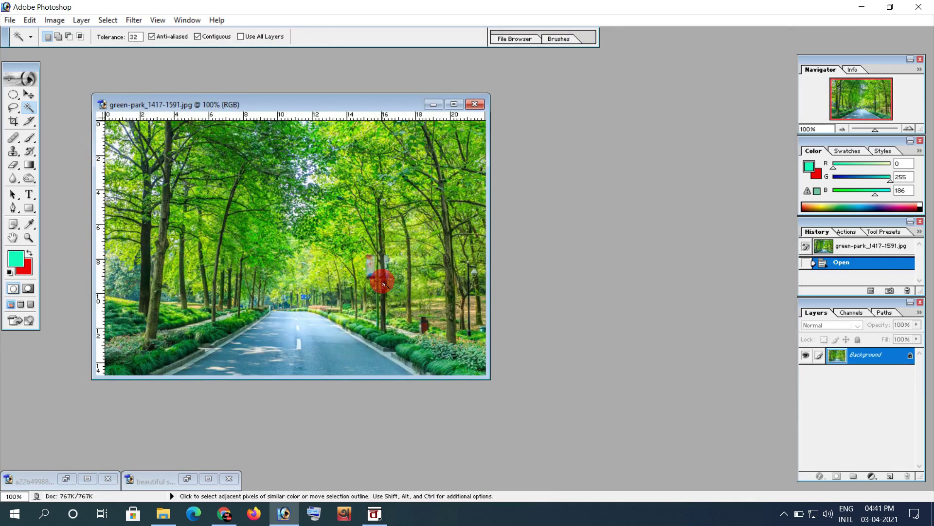
Open Untitled-1 copy.png and move its window aside to reveal the park photo
double_click(567, 229)
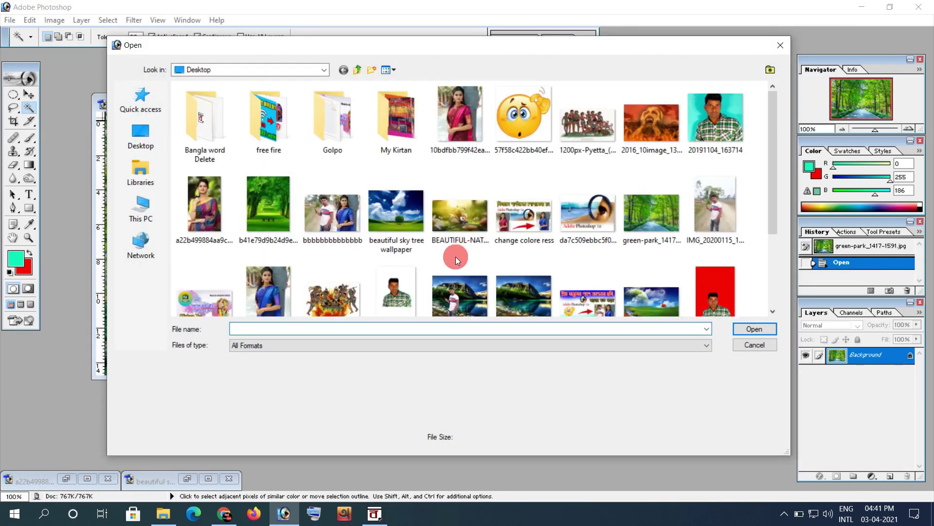
scroll(455, 256, down, 3)
click(399, 283)
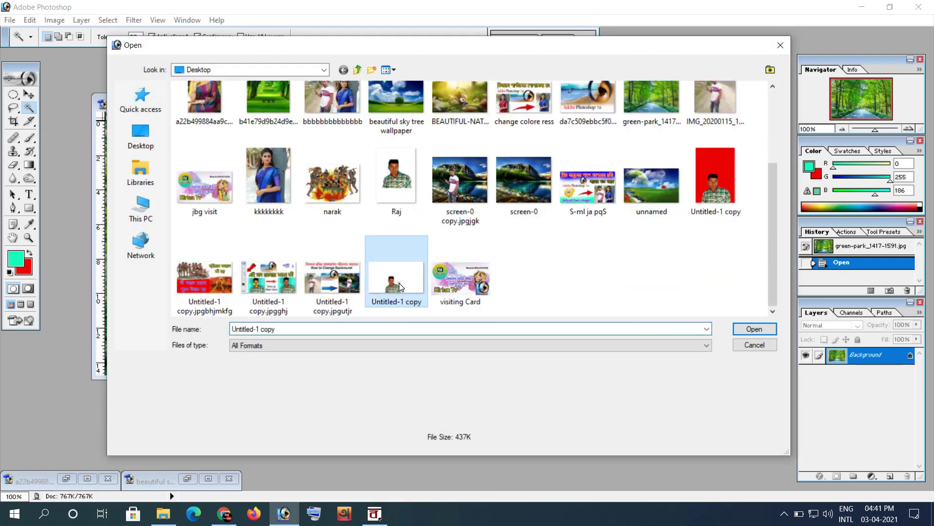
double_click(399, 282)
drag(312, 106, 501, 137)
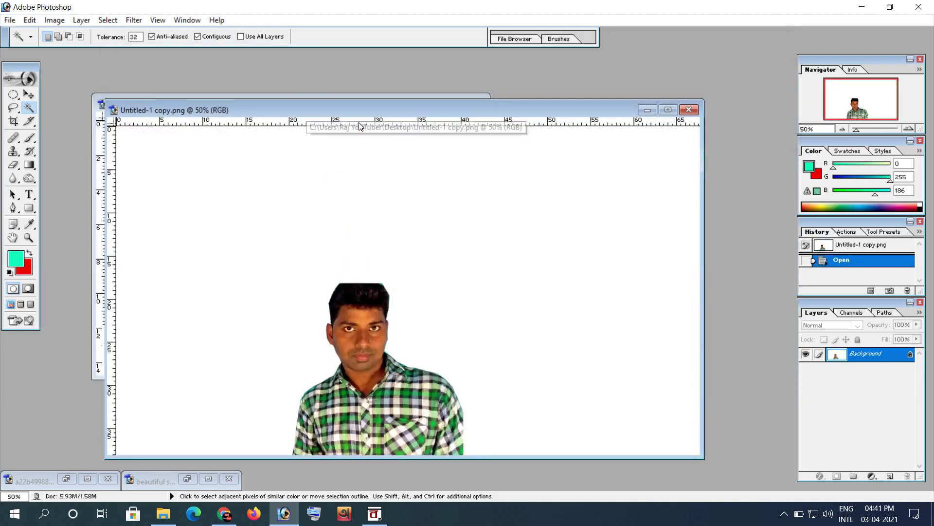
Drag the cut-out portrait into the park photo and scale it to cover most of the image
click(29, 94)
mouse_move(264, 270)
mouse_down()
mouse_move(230, 178)
mouse_move(209, 234)
mouse_move(432, 324)
mouse_move(290, 294)
mouse_up()
key(ctrl+t)
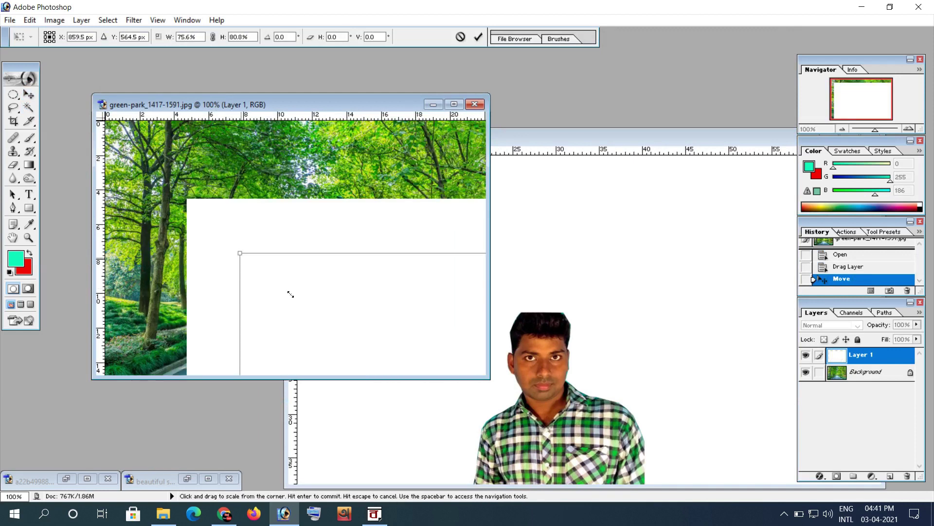
mouse_move(290, 294)
mouse_down()
mouse_move(159, 140)
mouse_move(286, 261)
mouse_move(370, 293)
mouse_up()
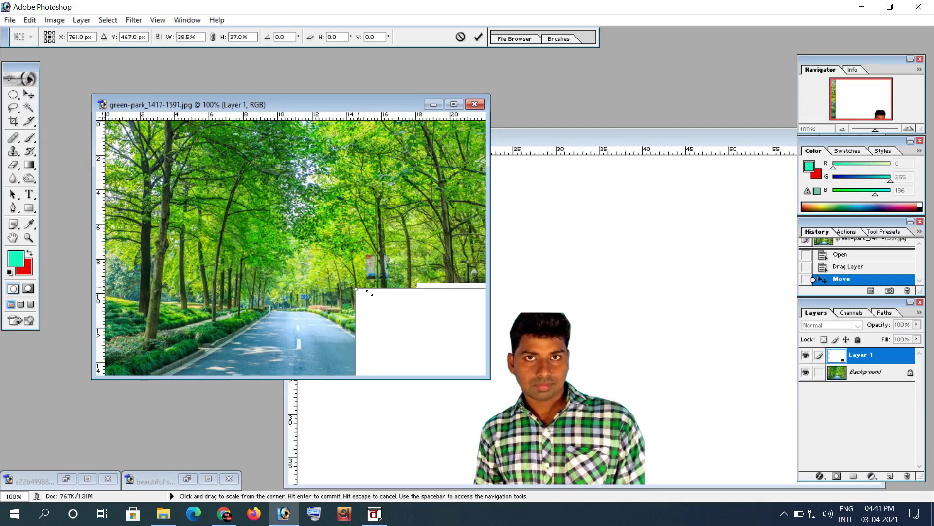
mouse_move(417, 338)
mouse_down()
mouse_move(160, 169)
mouse_move(246, 244)
mouse_move(329, 292)
mouse_move(369, 267)
mouse_up()
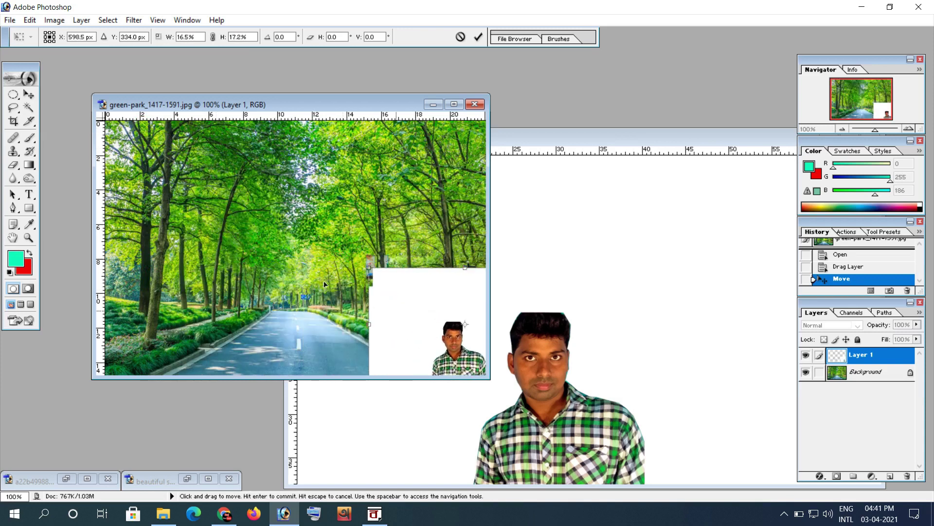
drag(403, 312, 141, 234)
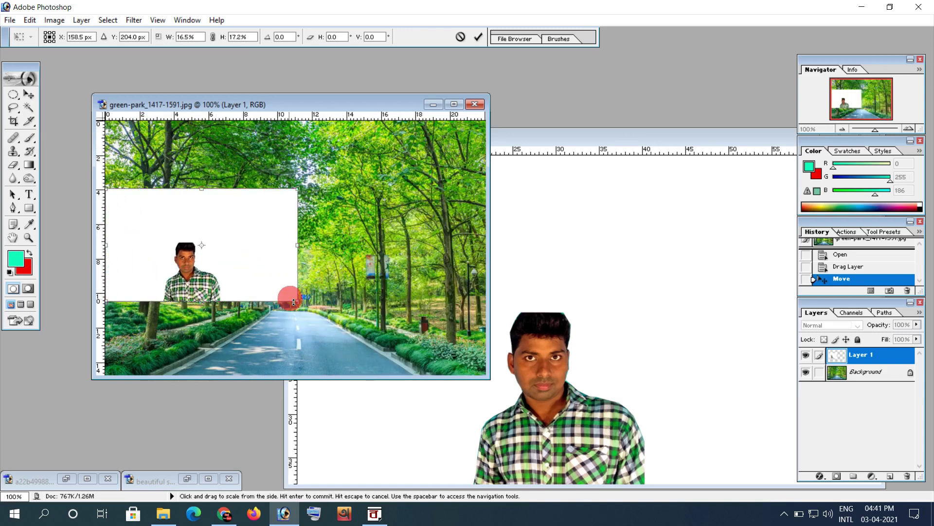
drag(294, 302, 485, 379)
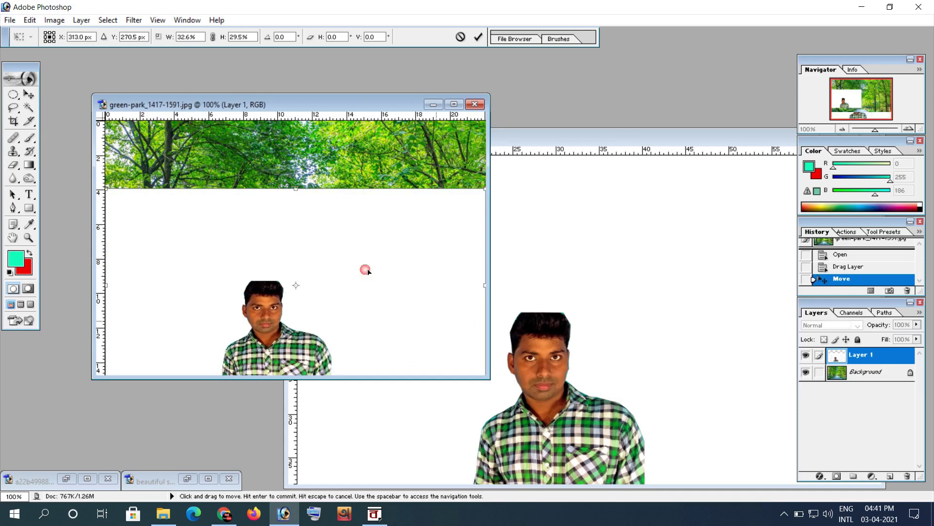
mouse_move(296, 188)
mouse_down()
mouse_move(292, 139)
mouse_move(301, 173)
mouse_up()
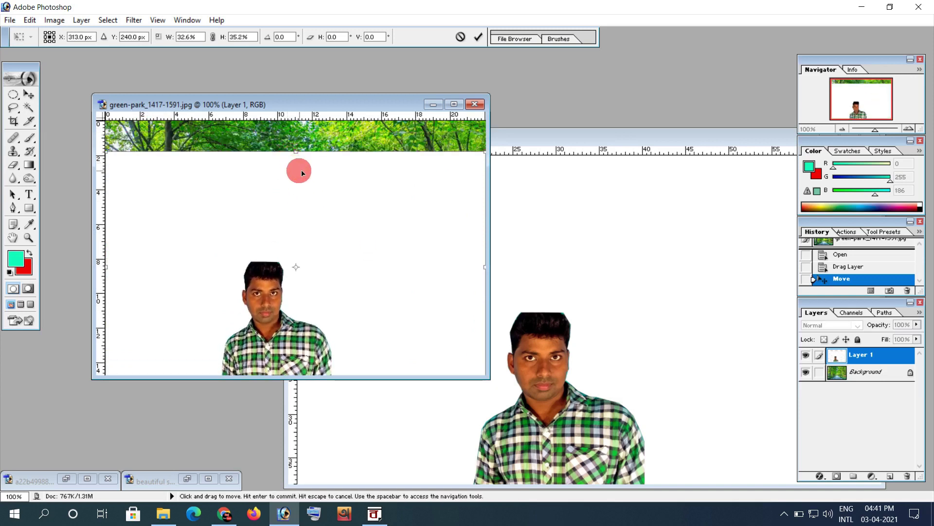
Apply the transform, close the park document, then close the portrait PNG
click(474, 104)
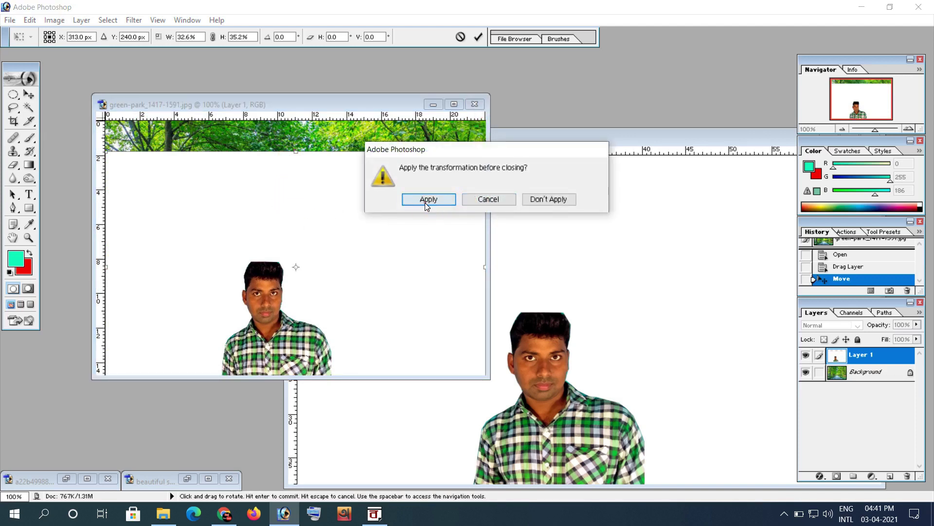
click(425, 202)
click(467, 197)
click(616, 178)
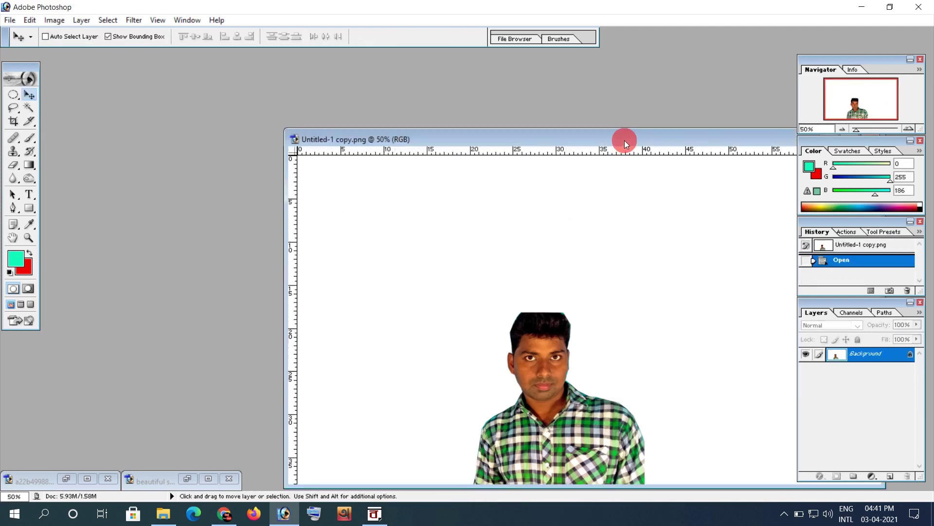
drag(624, 141, 406, 95)
click(654, 95)
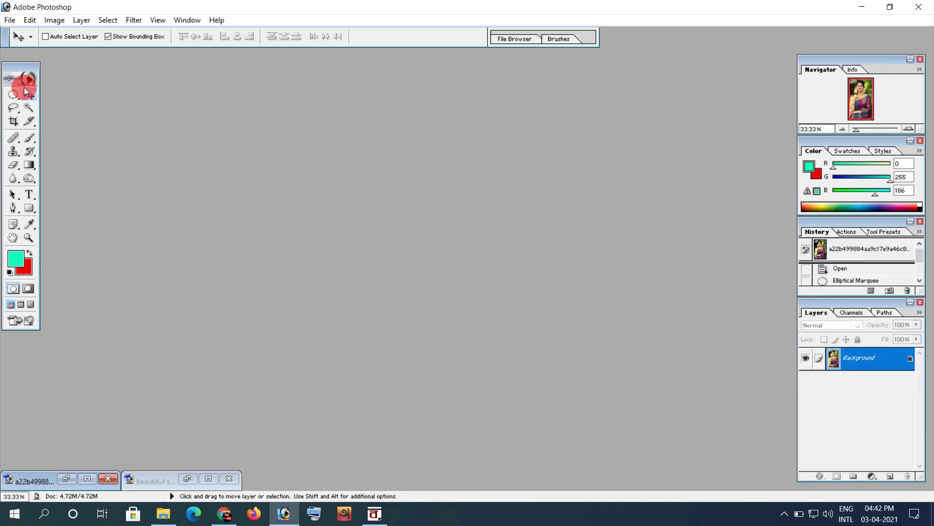
Create a transparent 1920 x 1080 HDTV 1080i document
click(4, 24)
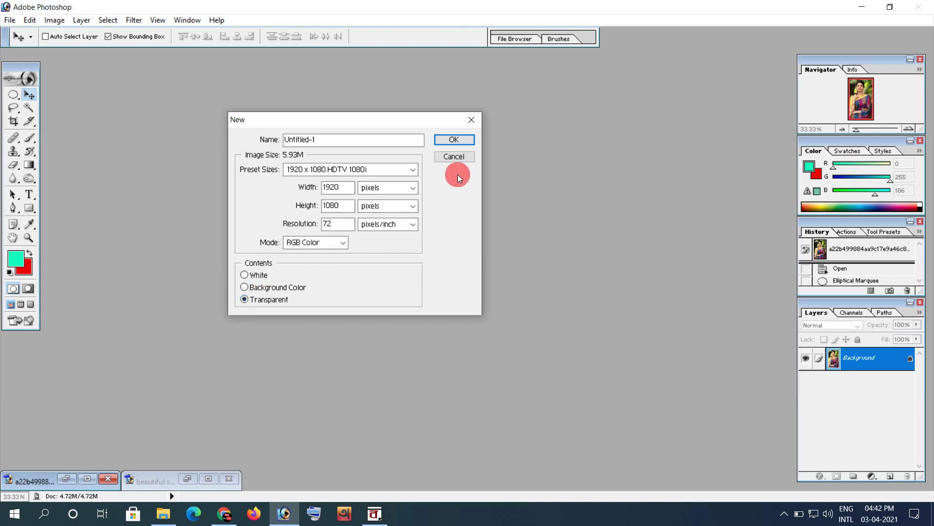
click(454, 139)
mouse_move(445, 123)
mouse_down()
mouse_move(416, 70)
mouse_move(427, 80)
mouse_up()
Check the 1920 x 1080 HDTV 1080i preset in a second New dialog, then cancel it
click(10, 20)
click(33, 39)
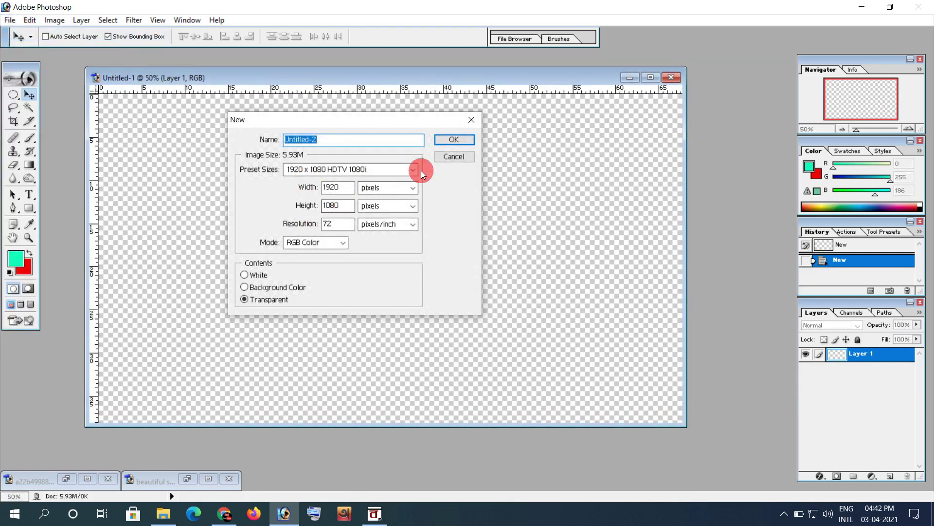
click(414, 170)
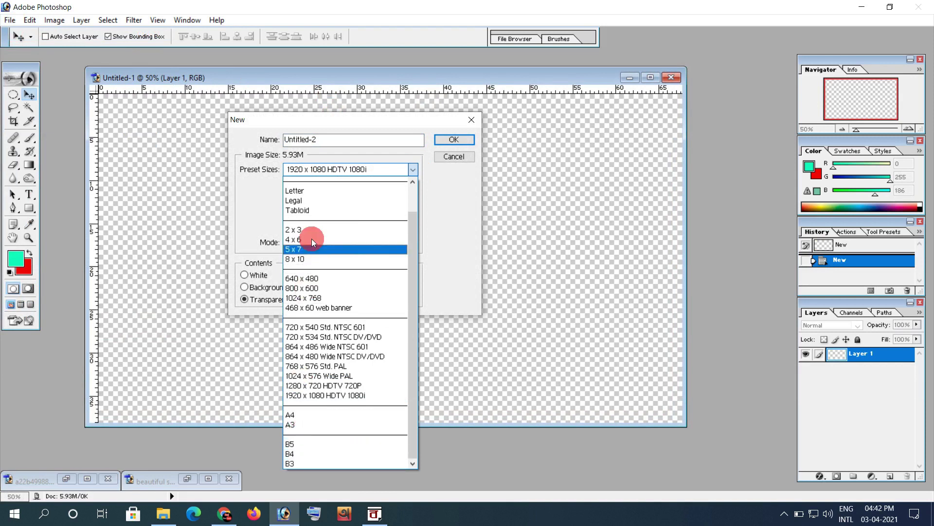
click(432, 216)
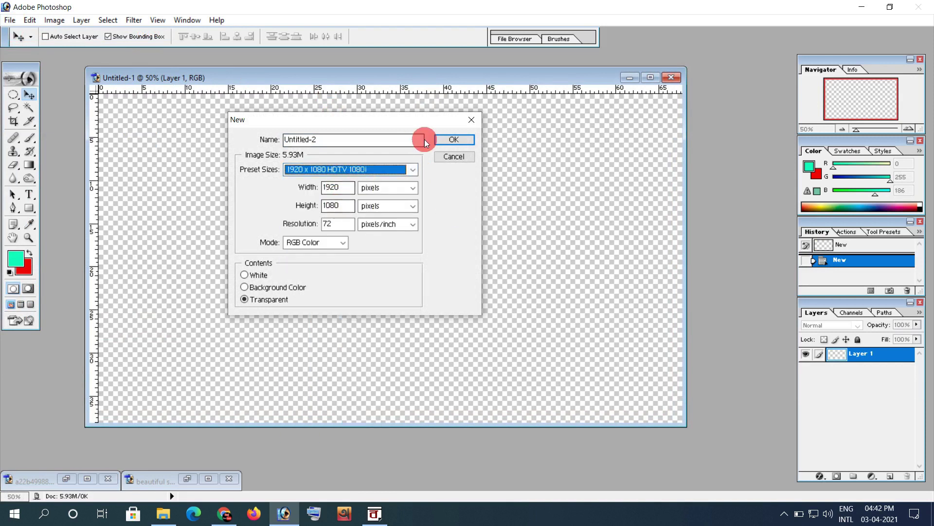
click(471, 120)
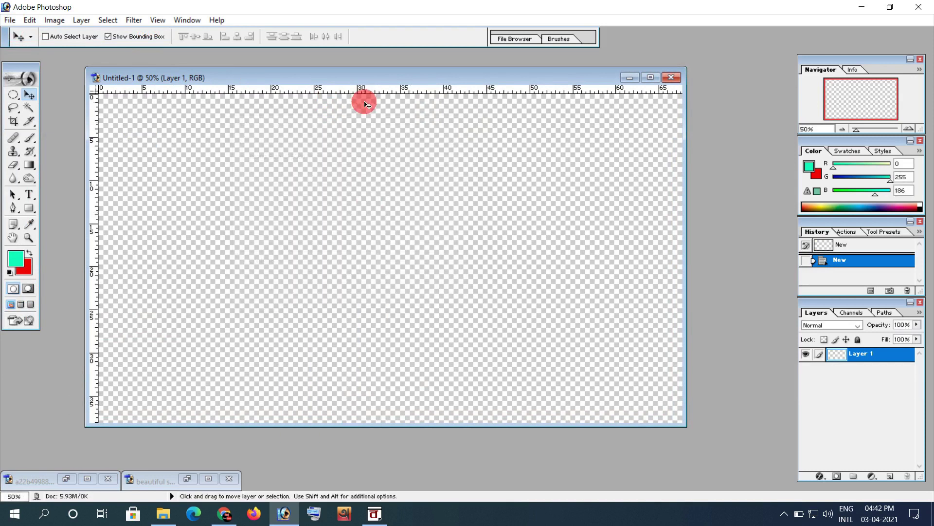
drag(372, 81, 345, 91)
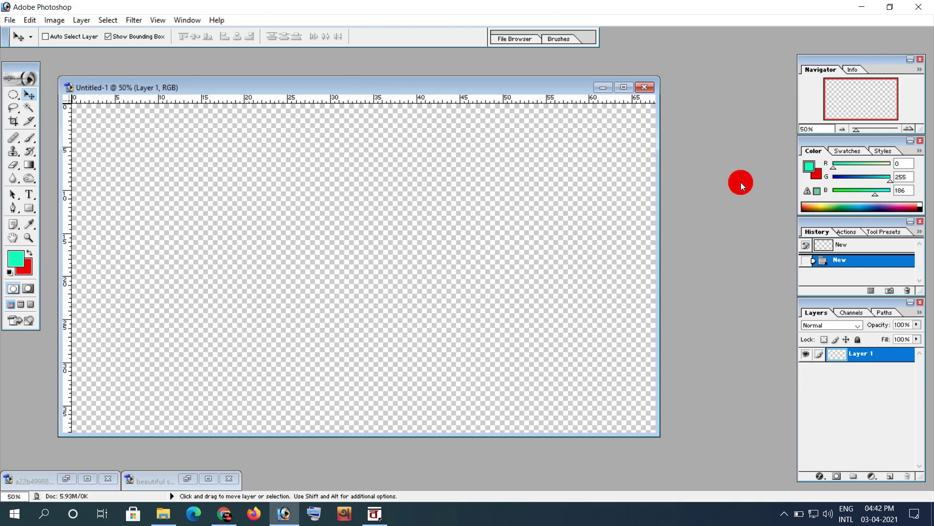
Open another portrait photo, then close it again
double_click(741, 182)
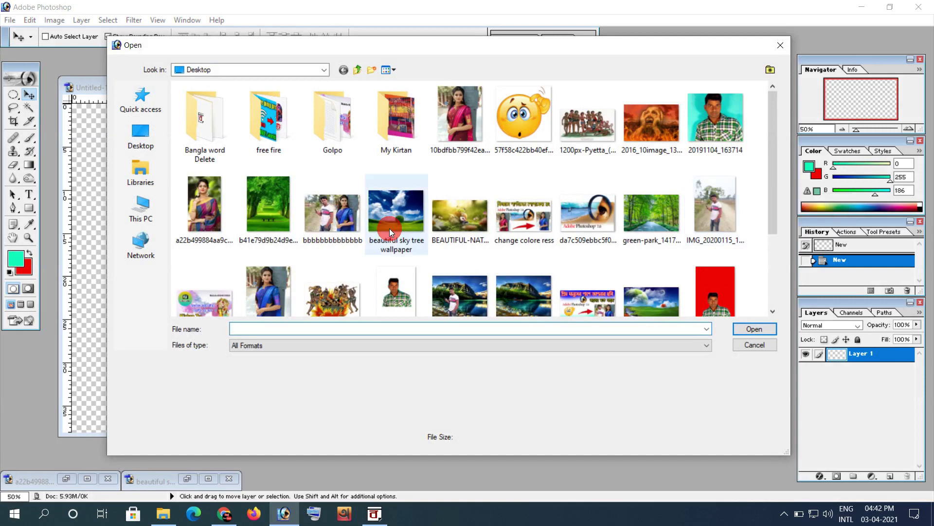
double_click(396, 291)
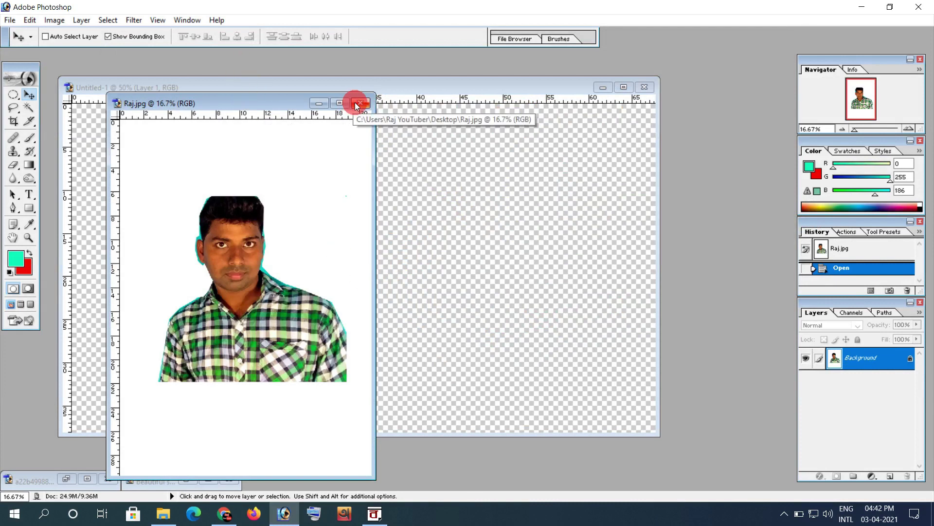
click(361, 104)
Open Untitled-1 copy.jpg and drag the red portrait into the transparent canvas
double_click(692, 238)
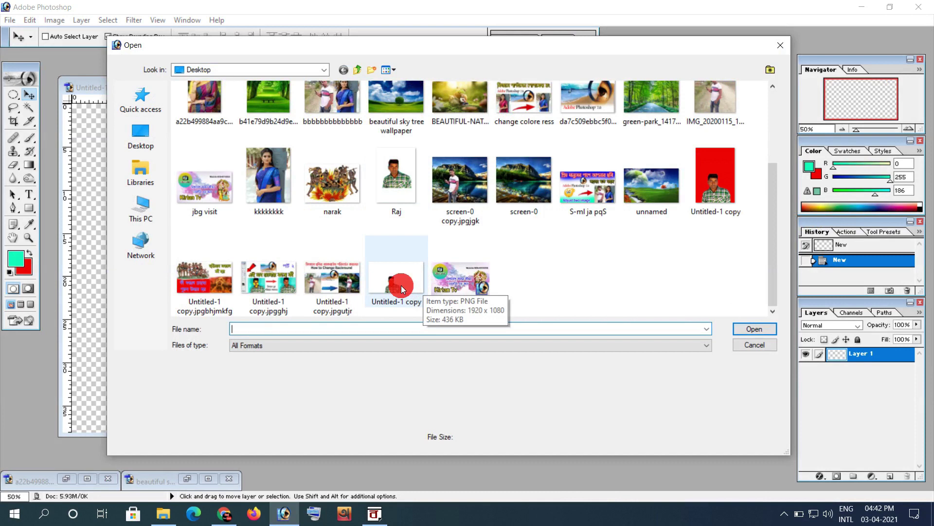
double_click(725, 178)
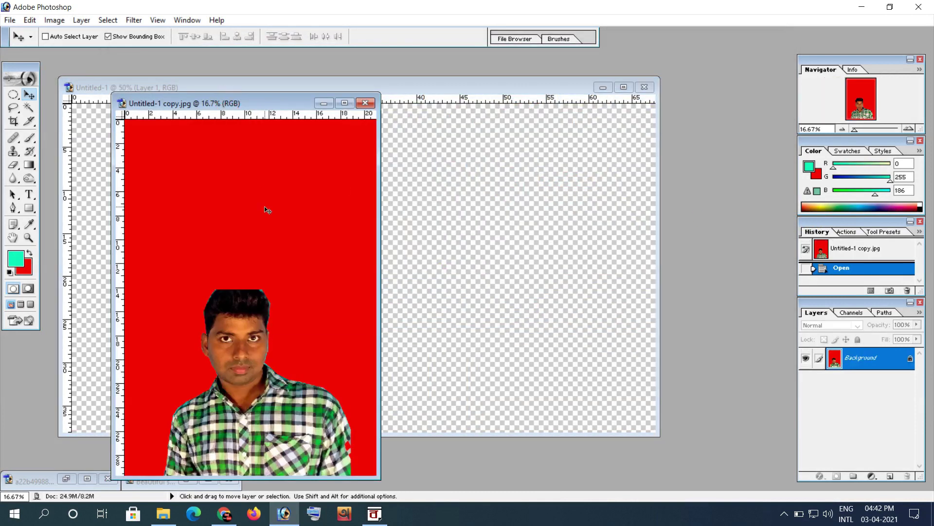
mouse_move(383, 220)
mouse_down()
mouse_move(428, 209)
mouse_move(404, 327)
mouse_up()
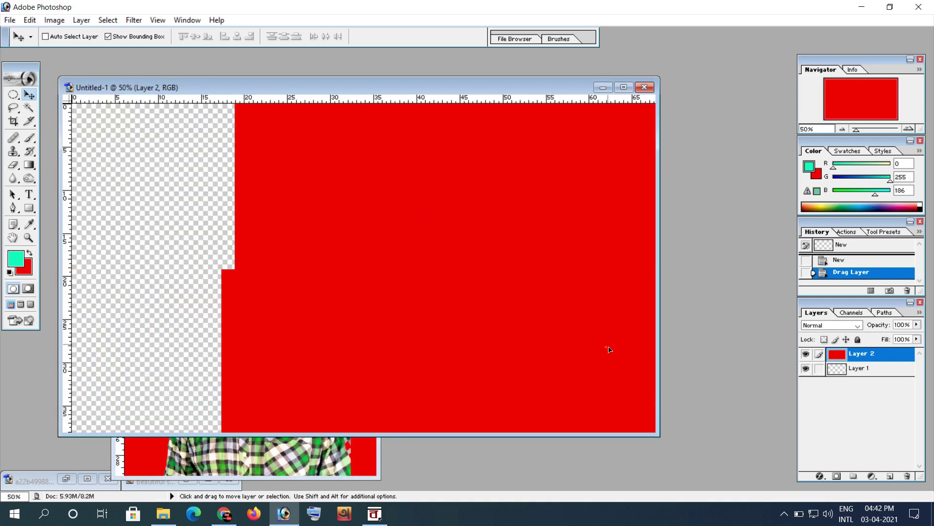
Scale Layer 2 into a tall panel with the person at bottom centre, then commit
drag(254, 232, 190, 163)
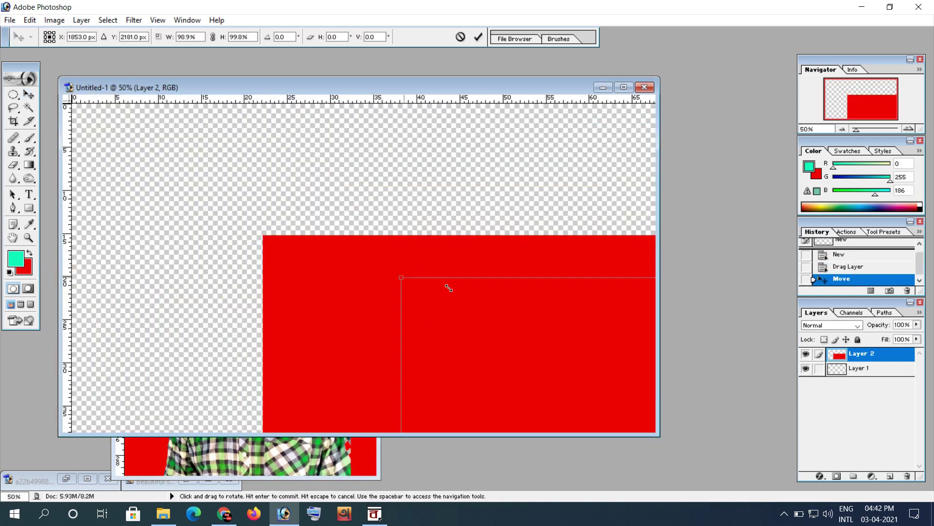
drag(171, 111, 400, 361)
drag(471, 384, 313, 203)
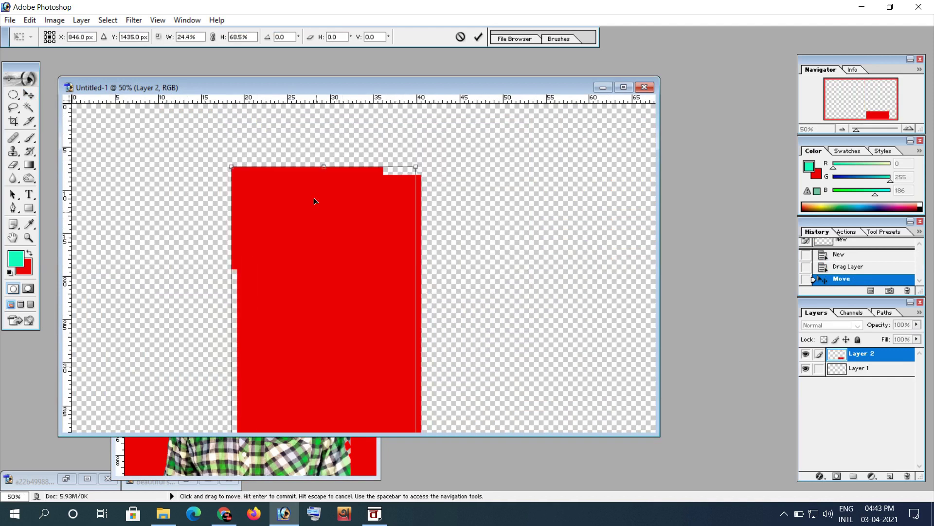
mouse_move(328, 146)
mouse_down()
mouse_move(297, 362)
mouse_move(312, 327)
mouse_move(331, 155)
mouse_move(309, 253)
mouse_up()
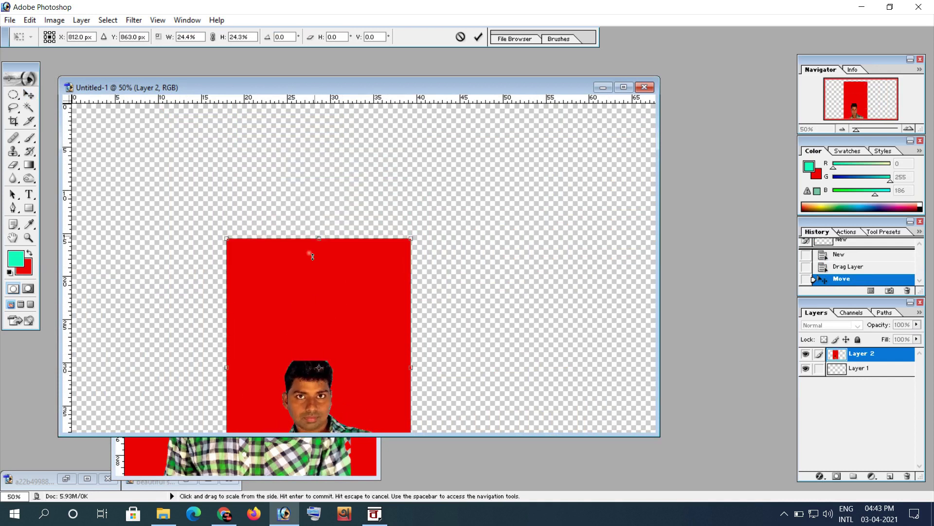
mouse_move(338, 316)
mouse_down()
mouse_move(335, 224)
mouse_move(348, 281)
mouse_up()
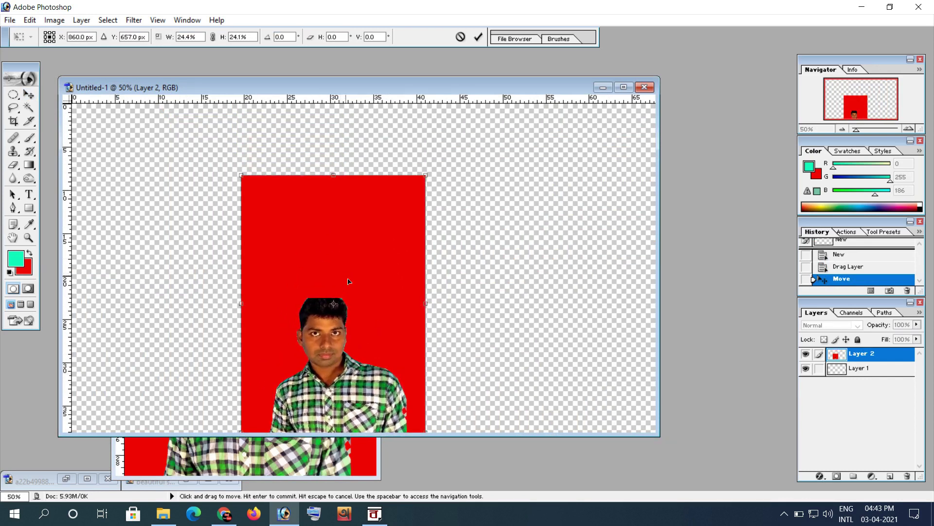
drag(353, 175, 353, 122)
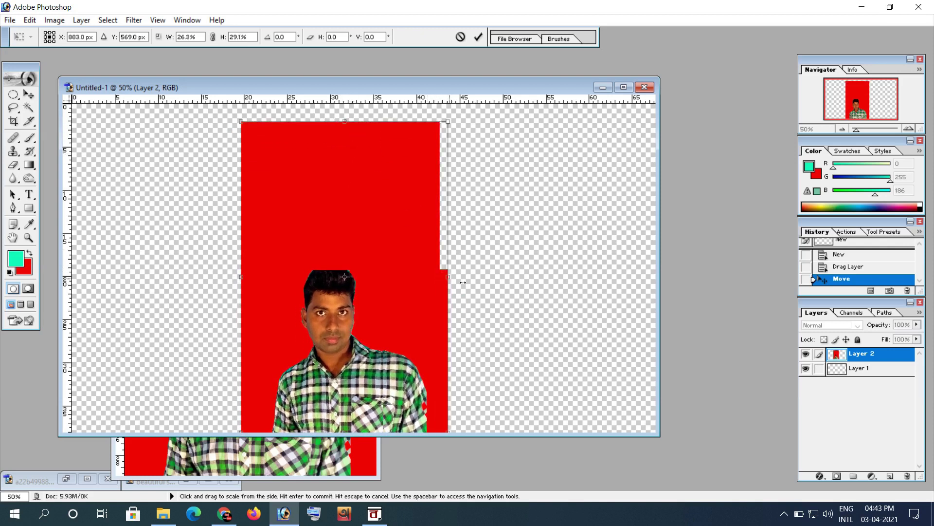
drag(431, 282, 466, 277)
drag(367, 128, 367, 119)
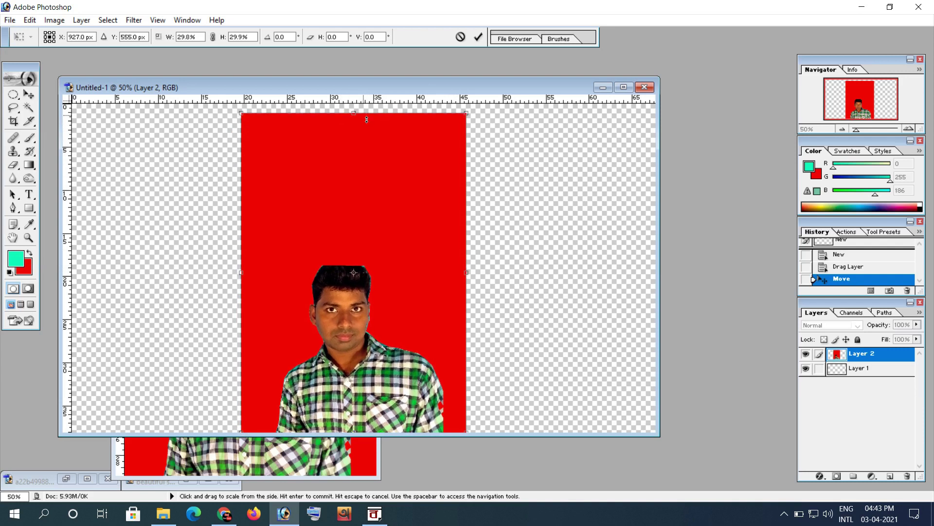
key(Return)
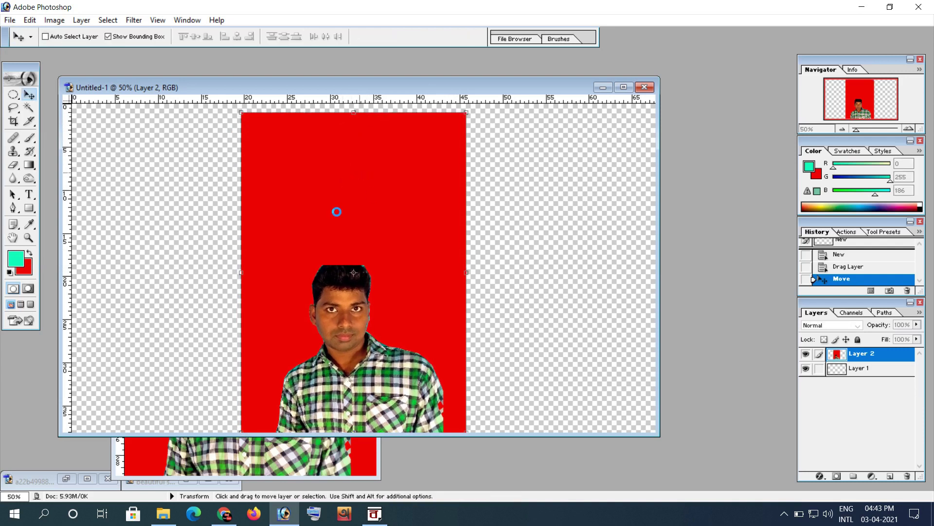
Select Layer 2's red background with the Magic Wand, erase near the top, delete and deselect
click(28, 111)
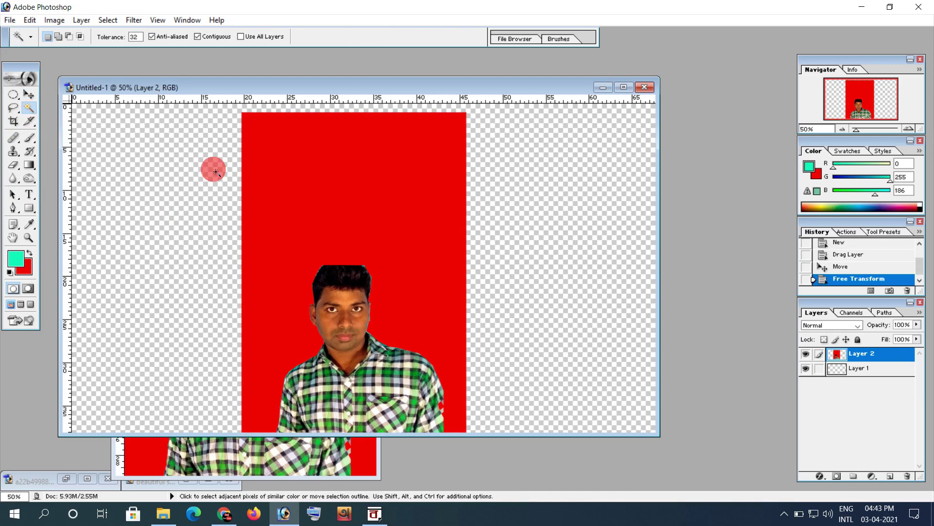
click(309, 159)
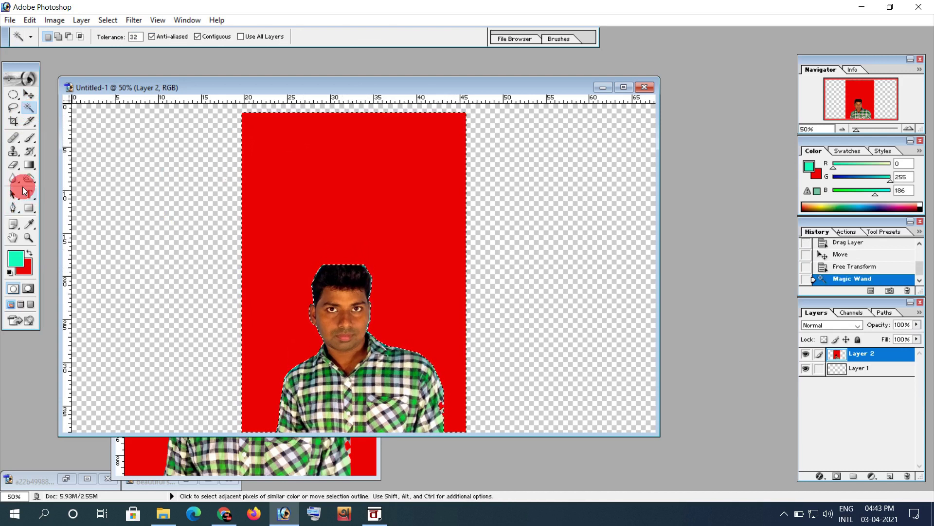
click(13, 165)
drag(304, 191, 312, 165)
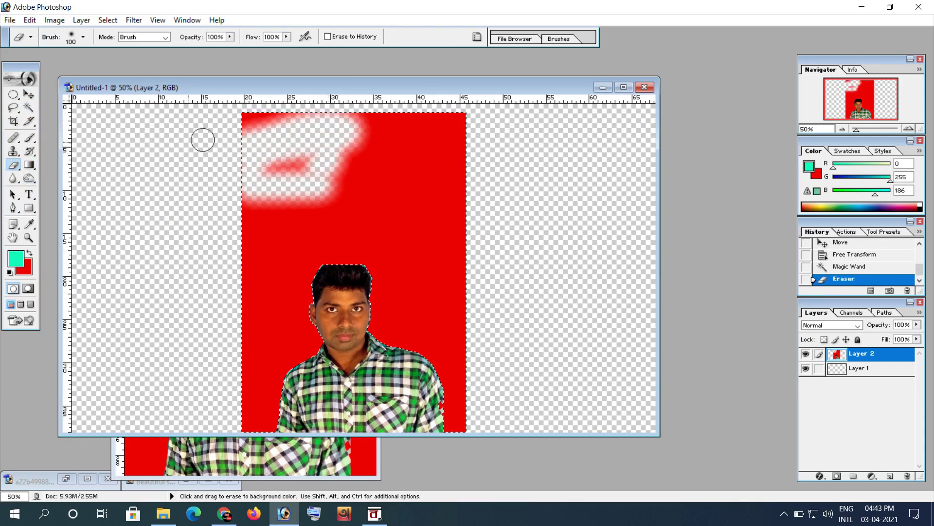
click(29, 94)
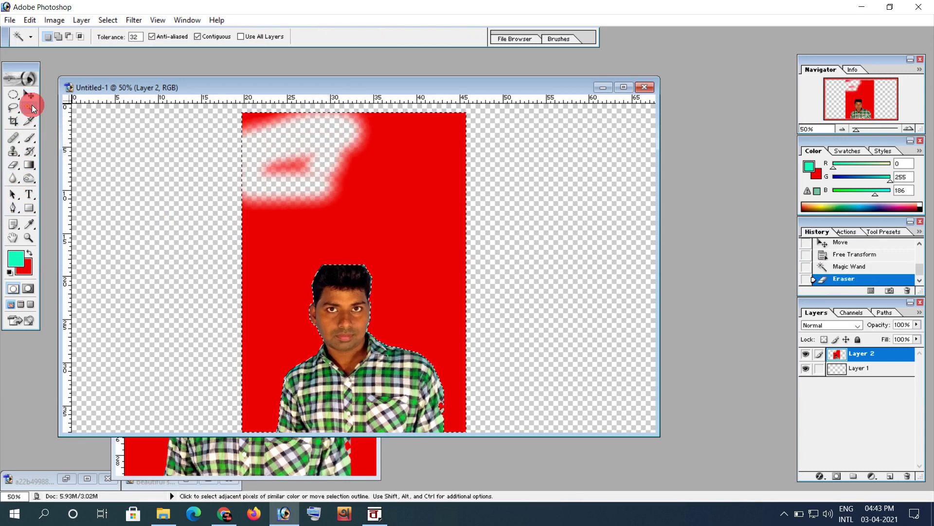
key(Delete)
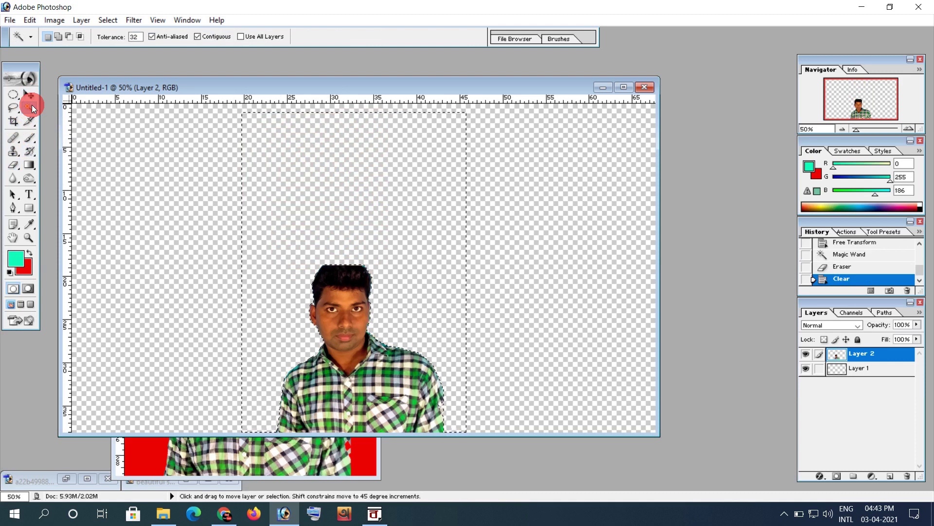
key(ctrl+d)
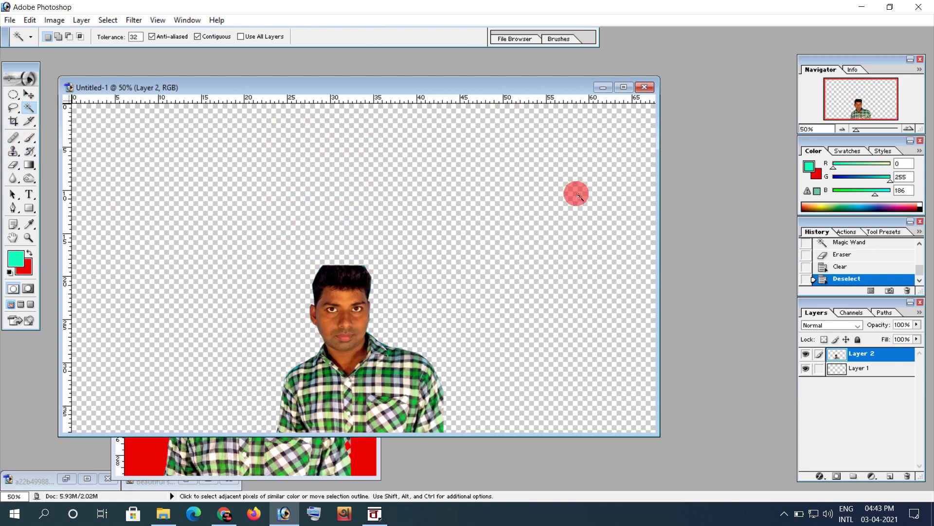
click(14, 121)
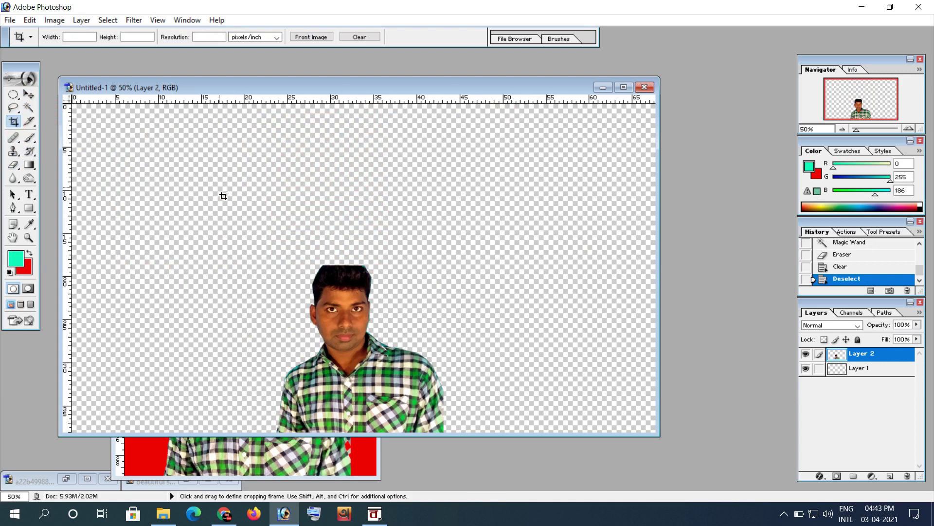
Crop the transparent Untitled-1 canvas tightly around the cut-out man
mouse_move(436, 444)
mouse_down()
mouse_move(453, 440)
mouse_move(445, 433)
mouse_up()
drag(370, 361, 376, 368)
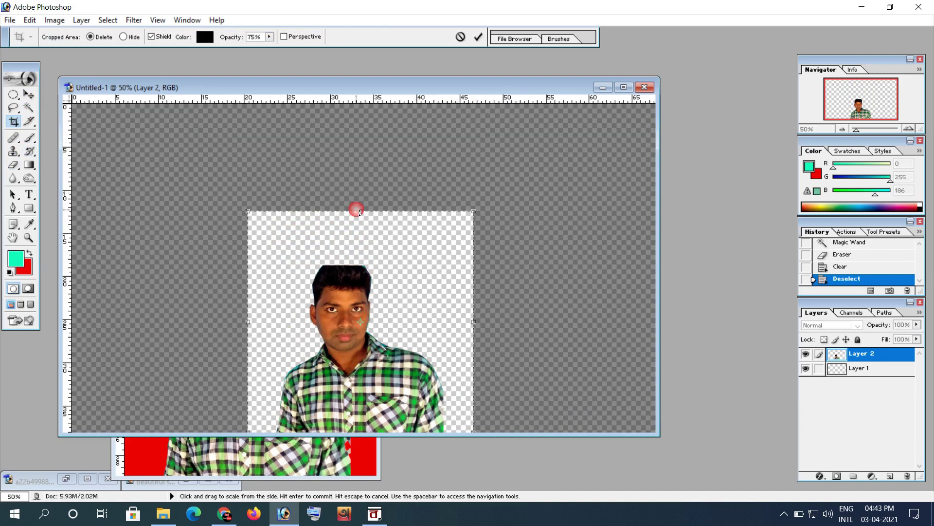
double_click(384, 282)
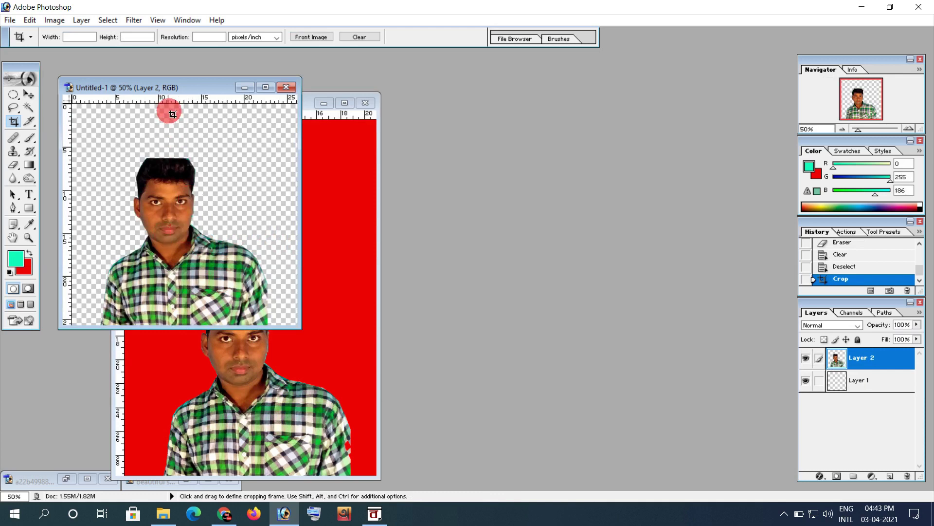
Move the cropped document window to the right, beside the red original
drag(176, 89, 560, 98)
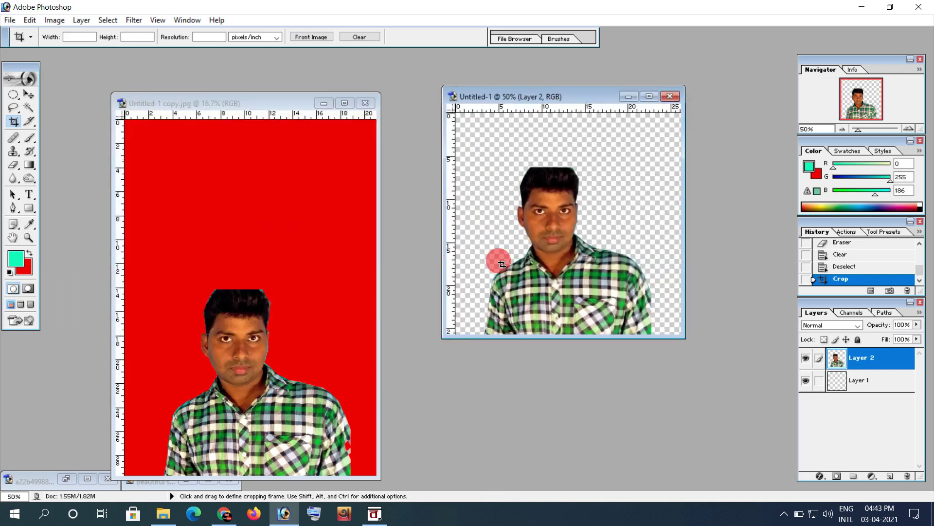
drag(541, 98, 513, 116)
click(10, 20)
click(313, 81)
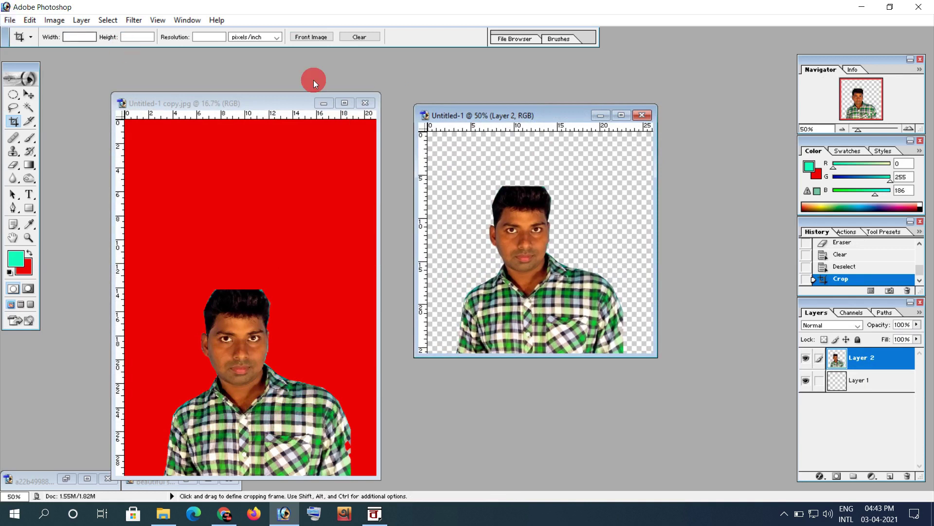
click(3, 22)
click(360, 95)
Start saving the cut-out under a new format and choose PNG
click(8, 9)
click(110, 49)
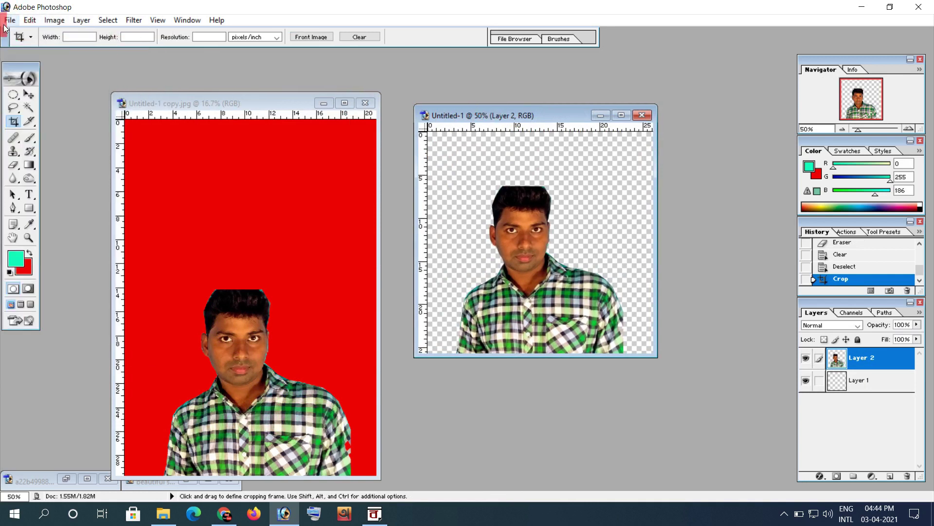
click(6, 22)
click(39, 120)
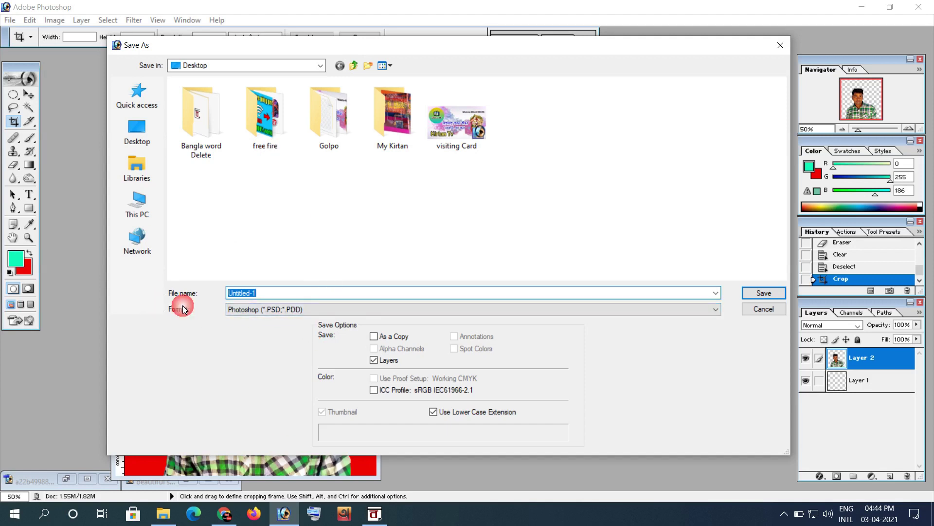
click(252, 313)
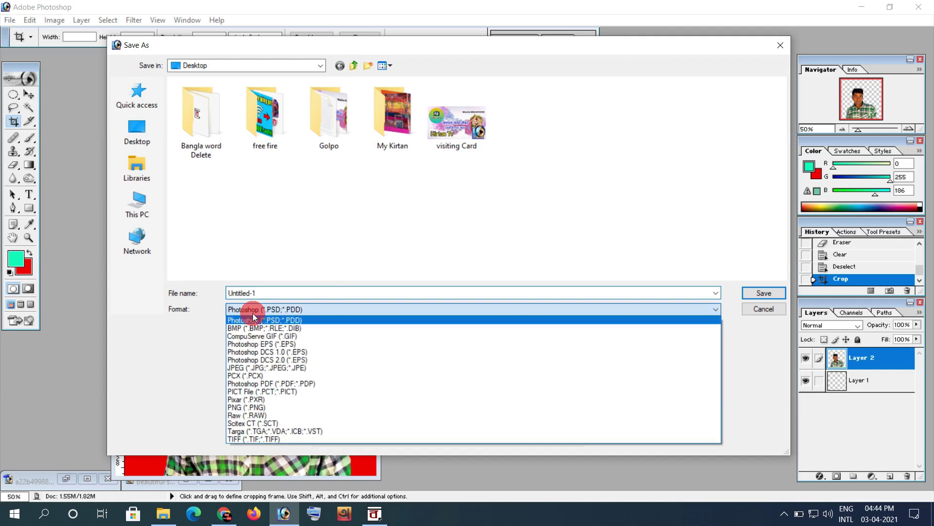
click(261, 402)
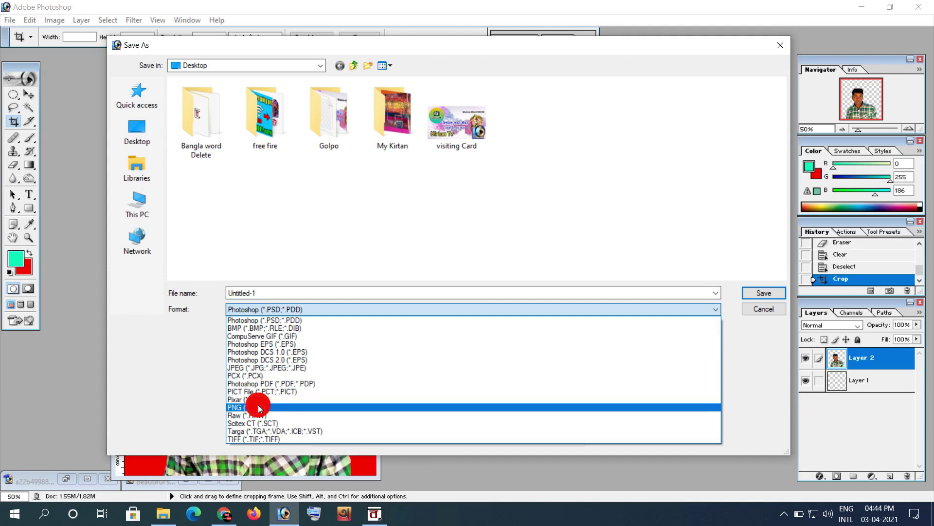
click(259, 407)
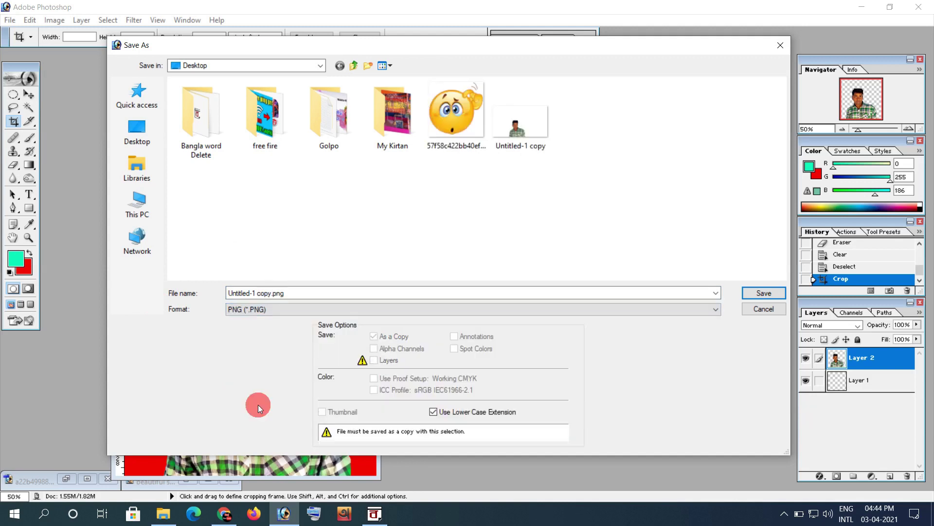
Name the file 'Untitled-1 jugaufdcgaWU' and save it with Interlace set to None
double_click(298, 293)
click(303, 295)
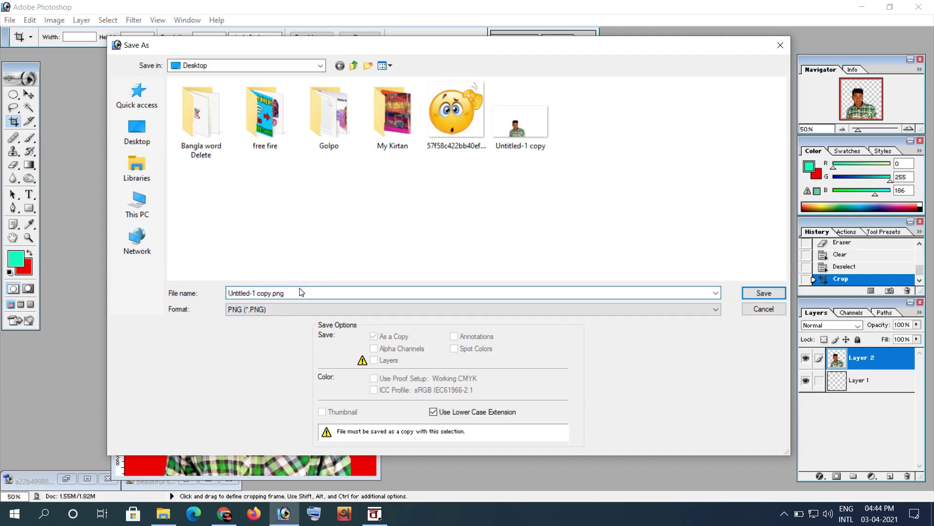
double_click(298, 295)
text(jugaufdcgaWU)
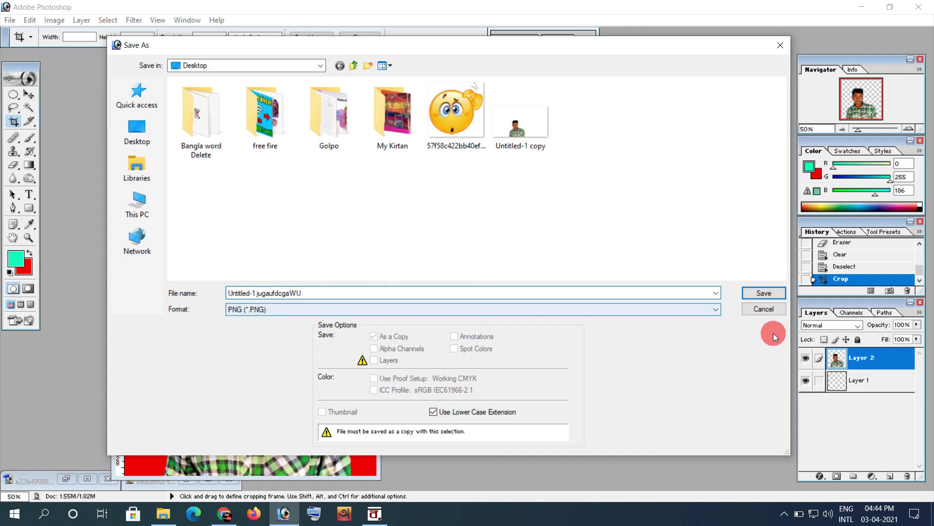
click(776, 295)
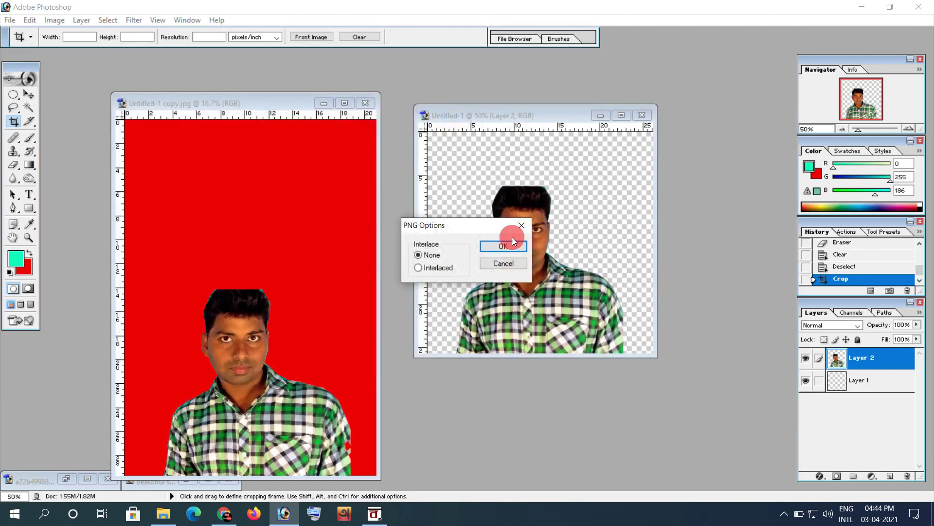
click(517, 247)
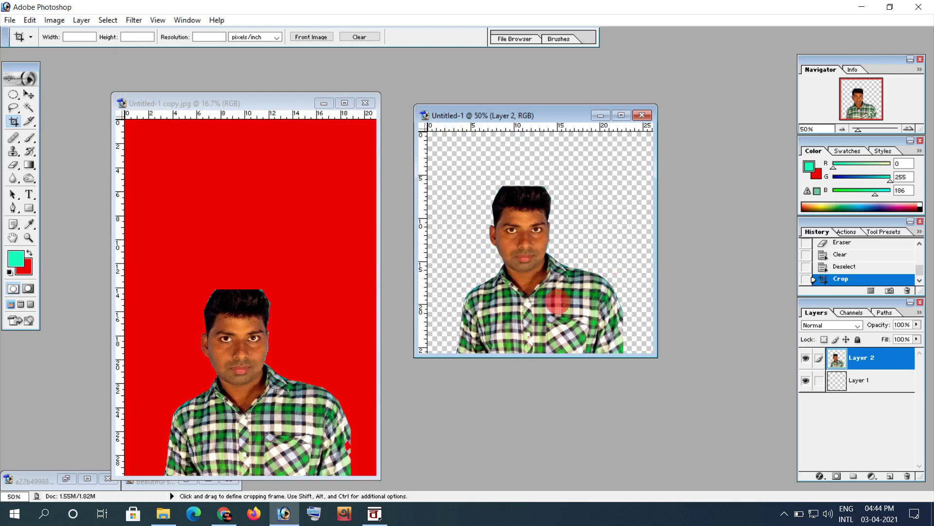
Close the Untitled-1 cut-out without saving, then close the red-background Untitled-1 copy.jpg
click(642, 115)
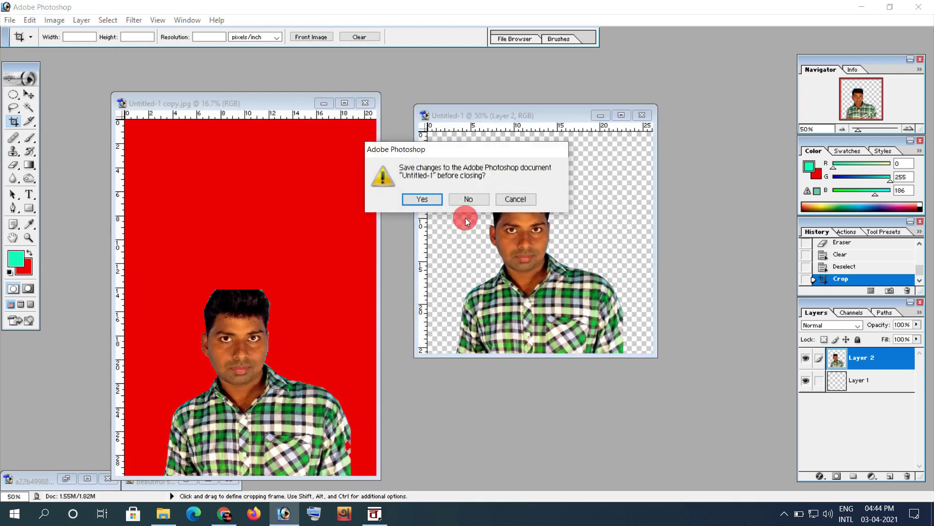
click(470, 200)
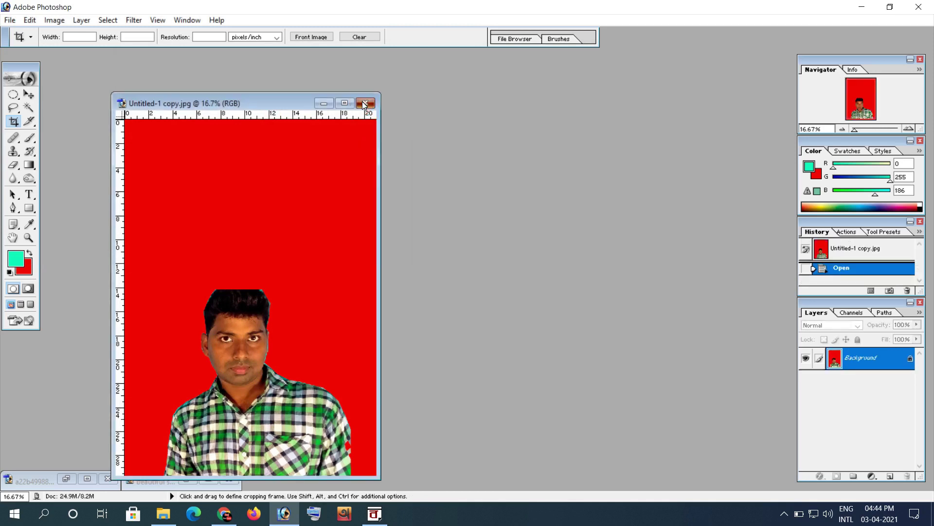
click(365, 102)
Reopen Untitled-1 jugaufdcgaWU.png, centre its window, and bring up the file browser again
double_click(432, 204)
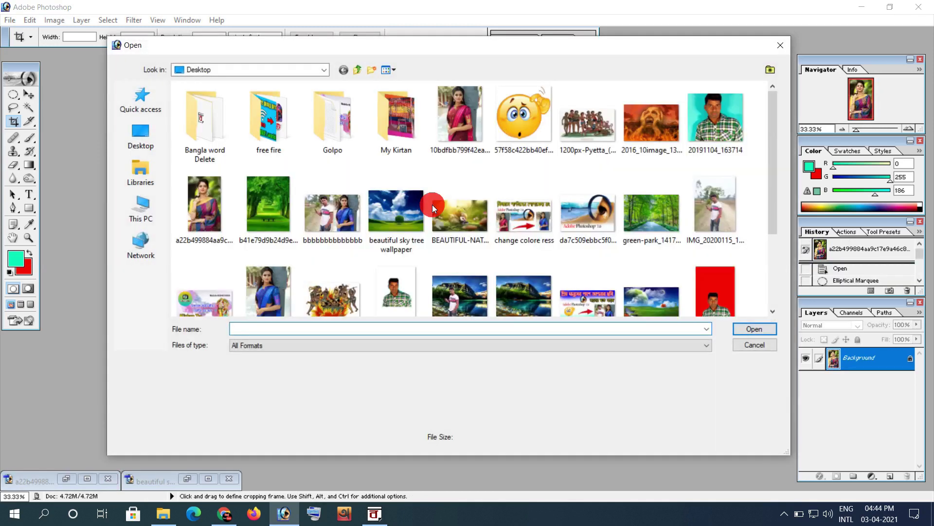
scroll(436, 267, down, 3)
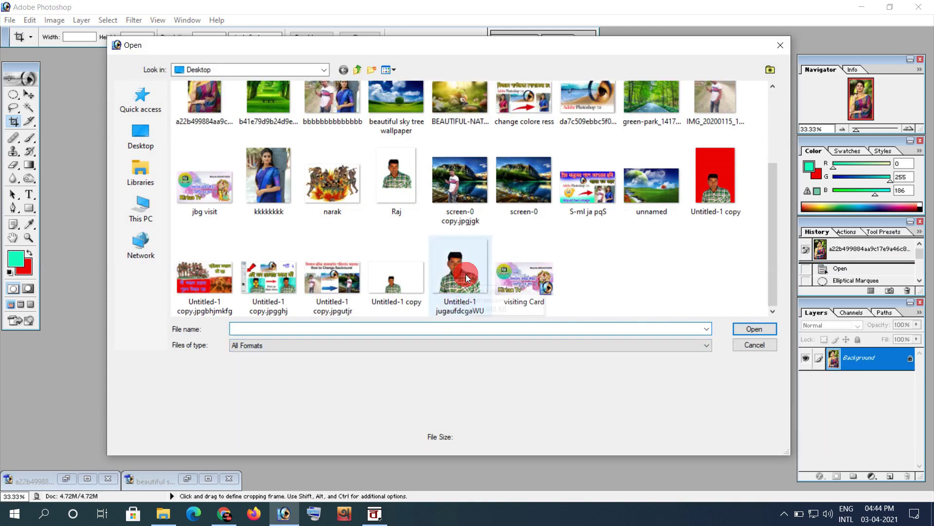
double_click(465, 274)
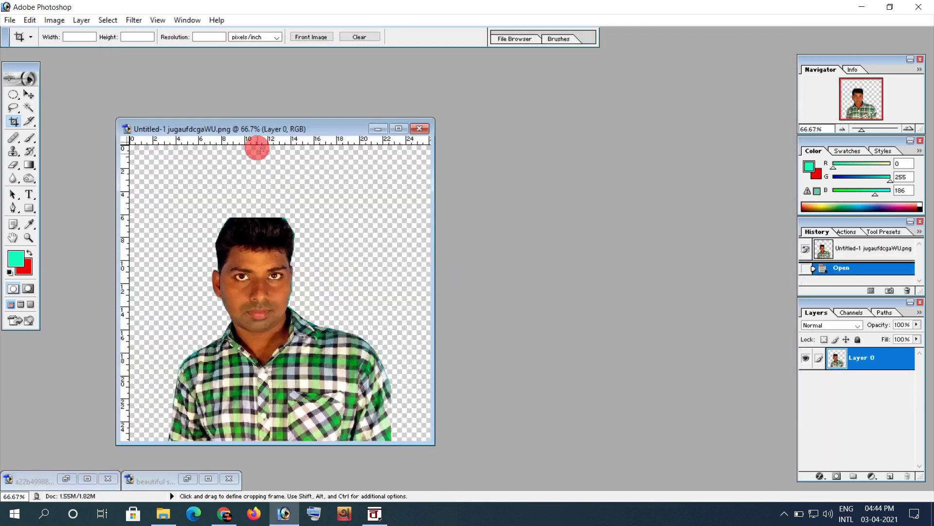
drag(255, 141, 472, 117)
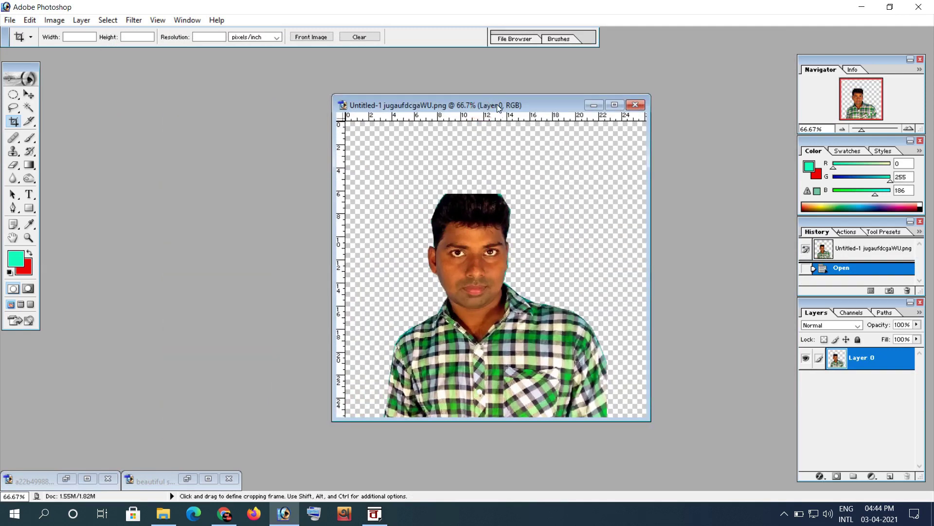
drag(482, 105, 549, 95)
double_click(288, 165)
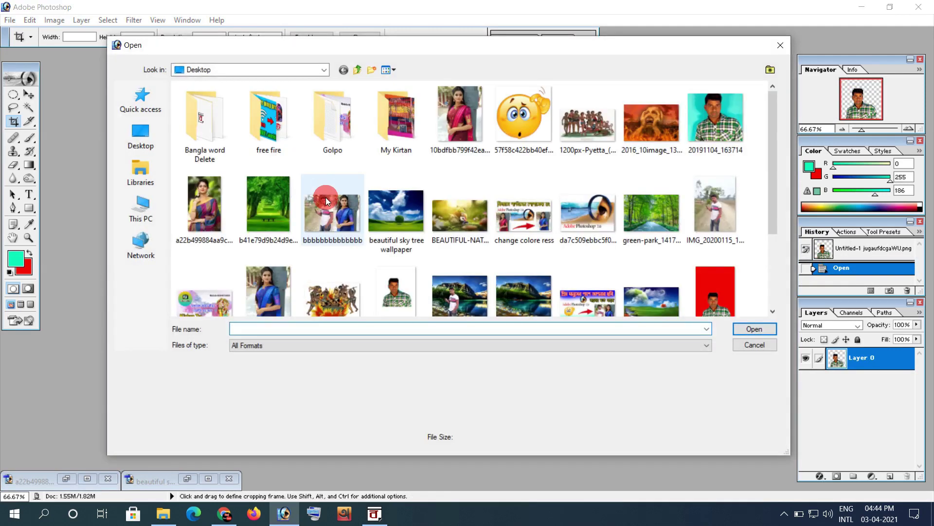
Open the green tree-lined park photo and move its window up and left
click(270, 208)
double_click(270, 209)
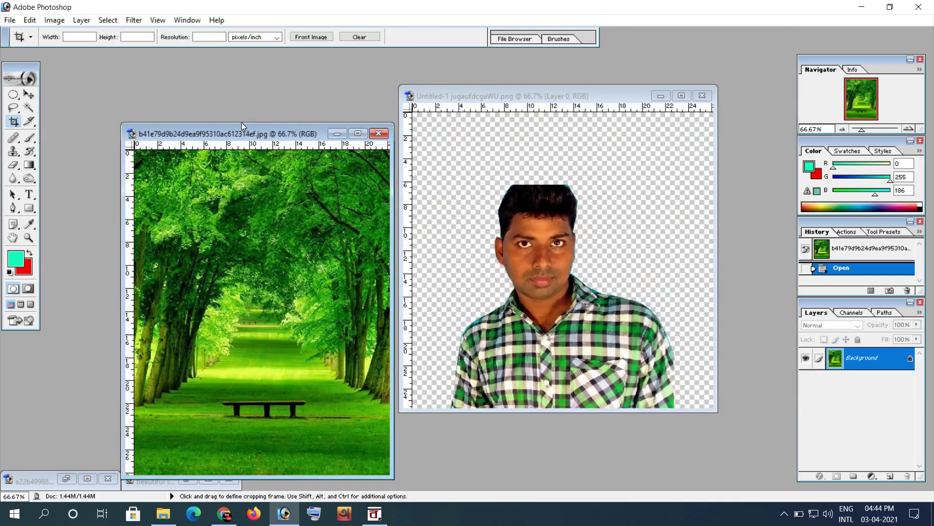
drag(241, 125, 228, 74)
Drag the cut-out man into the park photo as Layer 1 and nudge it into the lower centre
click(29, 94)
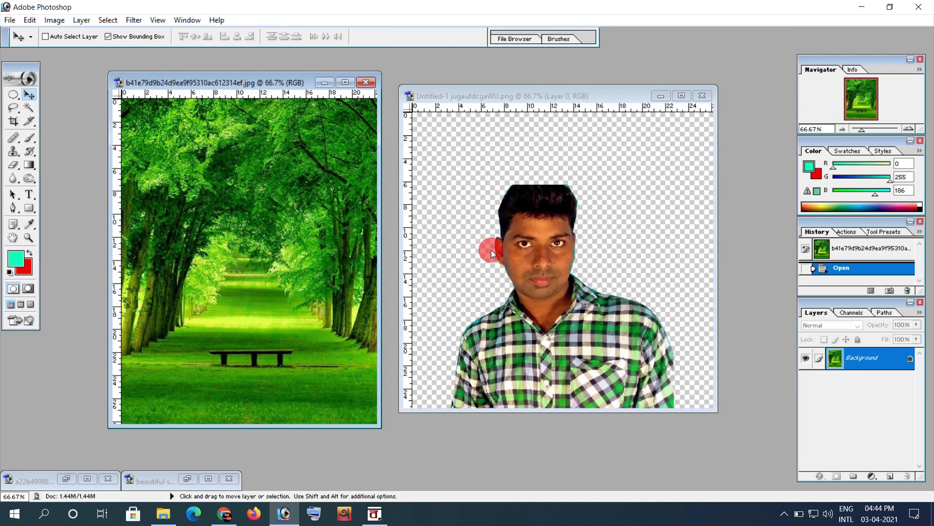
mouse_move(481, 253)
mouse_down()
mouse_move(293, 242)
mouse_move(234, 279)
mouse_up()
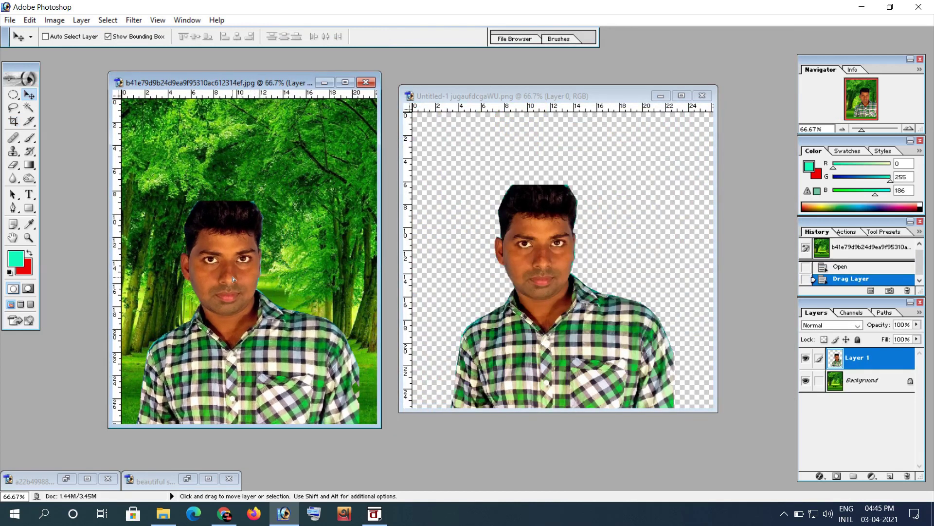
drag(234, 280, 235, 282)
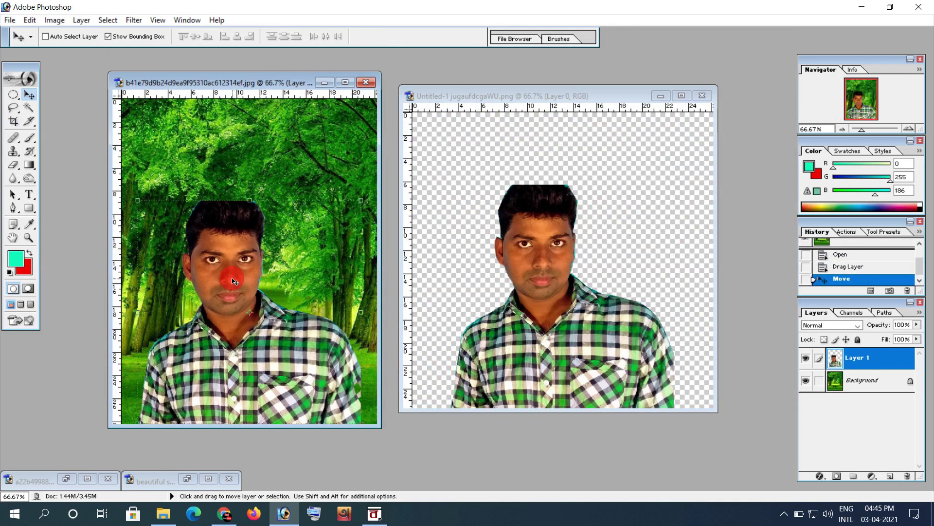
drag(235, 272, 238, 272)
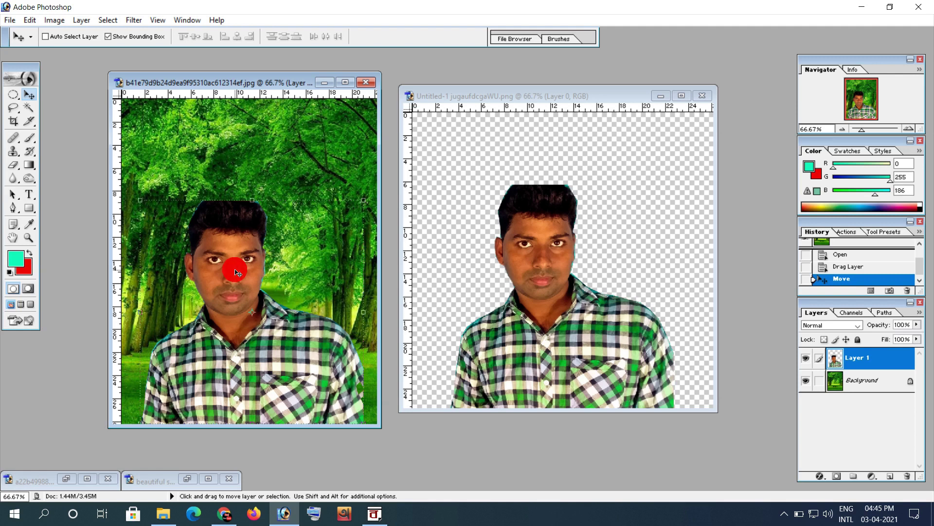
Create a new 1920 x 1080 document with transparent contents
click(10, 20)
click(30, 34)
click(258, 301)
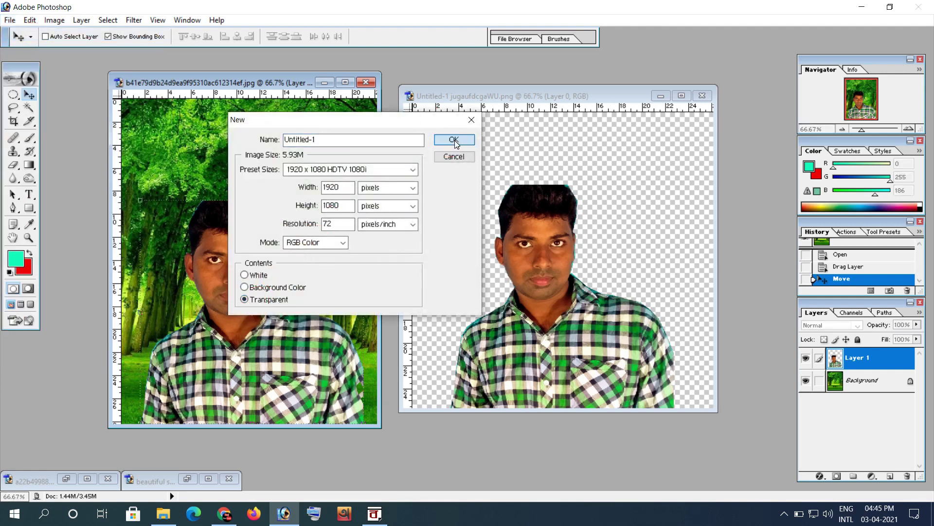
click(454, 140)
Copy the cut-out man onto the new canvas near the bottom centre as Layer 2
drag(359, 134, 351, 131)
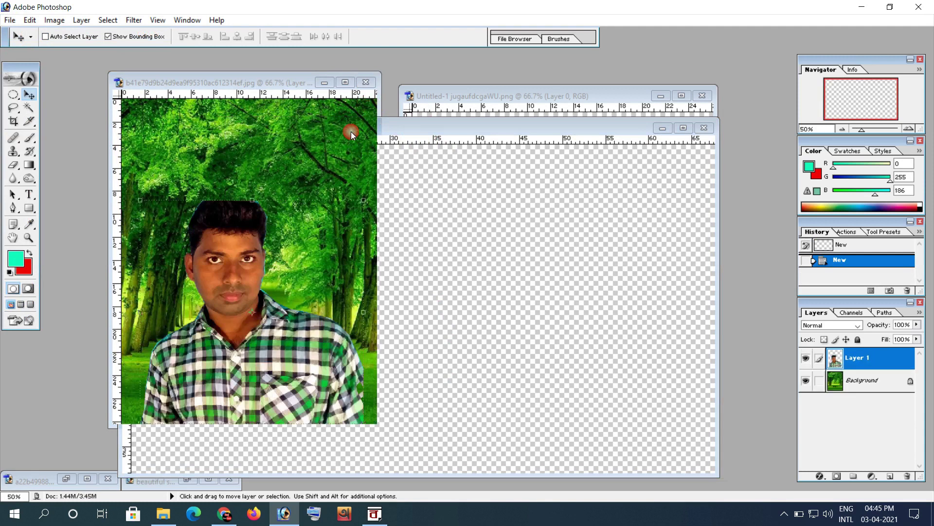
click(263, 275)
mouse_move(263, 277)
mouse_down()
mouse_move(463, 313)
mouse_move(432, 173)
mouse_up()
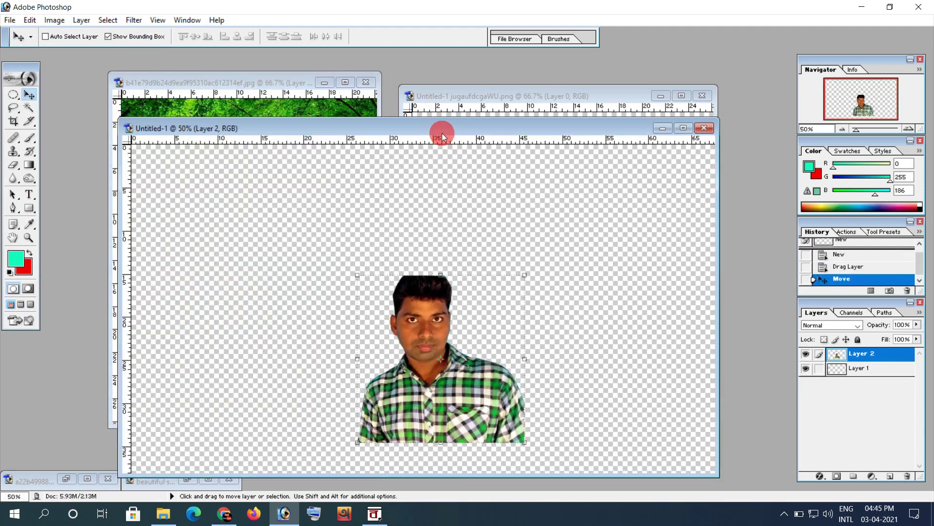
drag(442, 129, 396, 54)
click(10, 22)
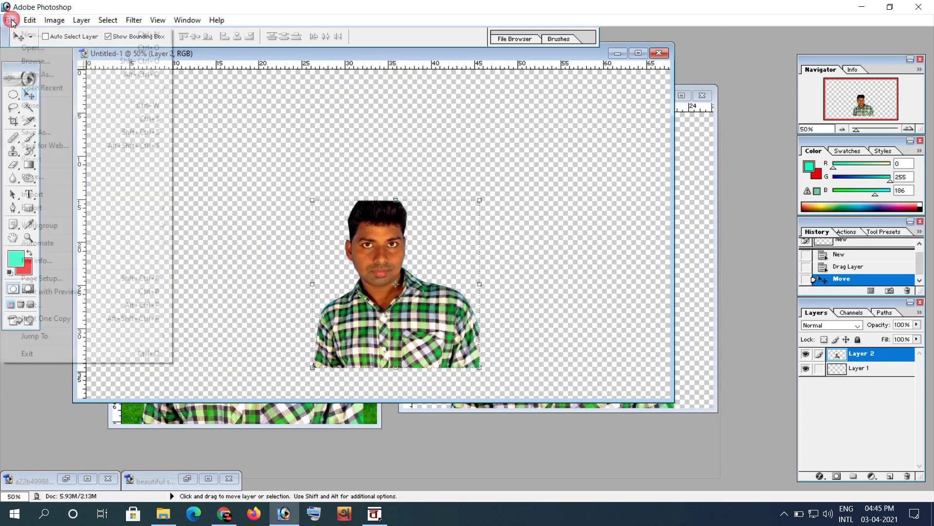
click(36, 118)
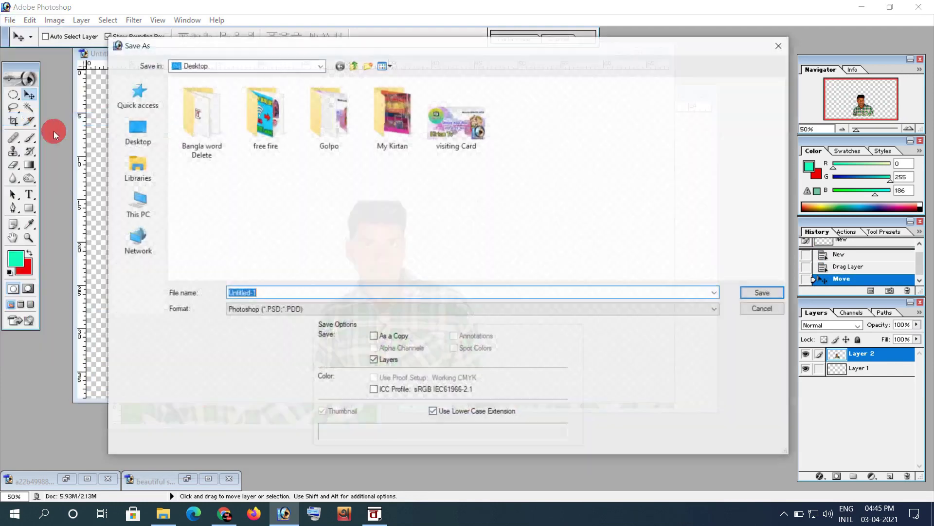
click(247, 308)
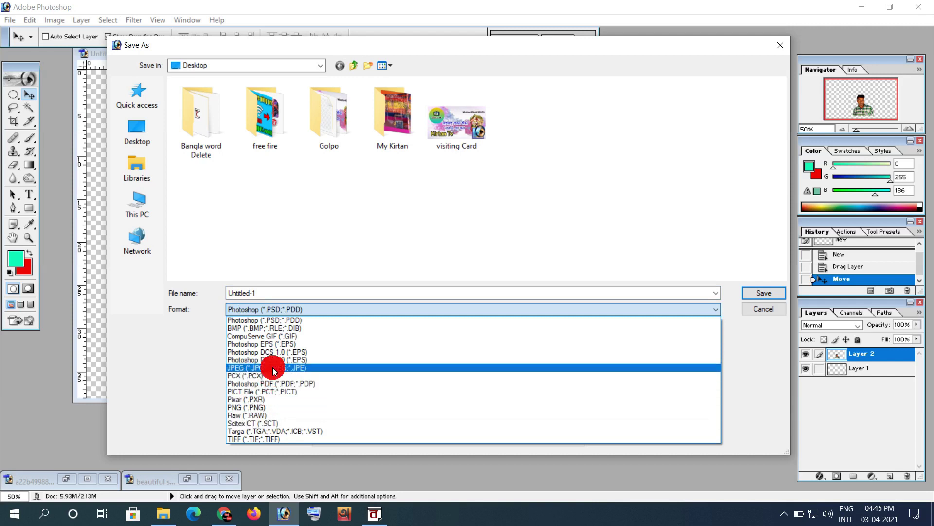
click(274, 369)
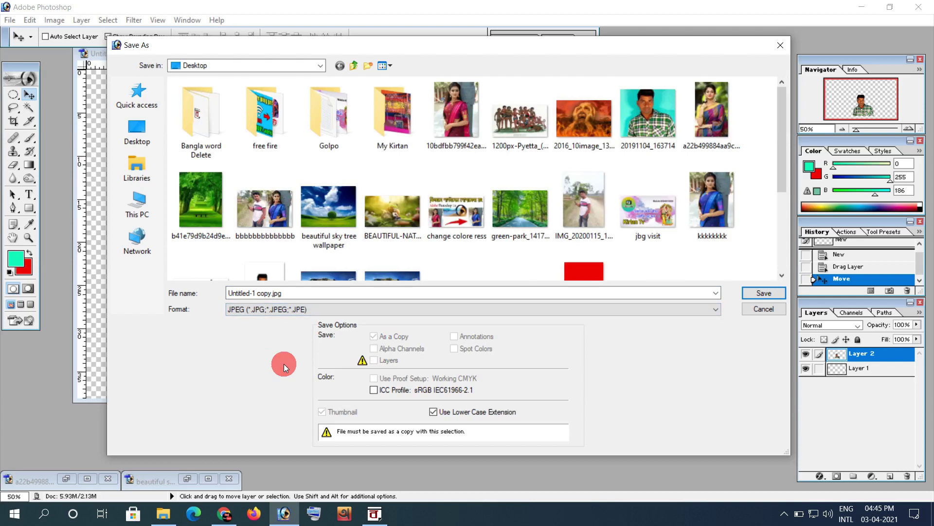
click(306, 296)
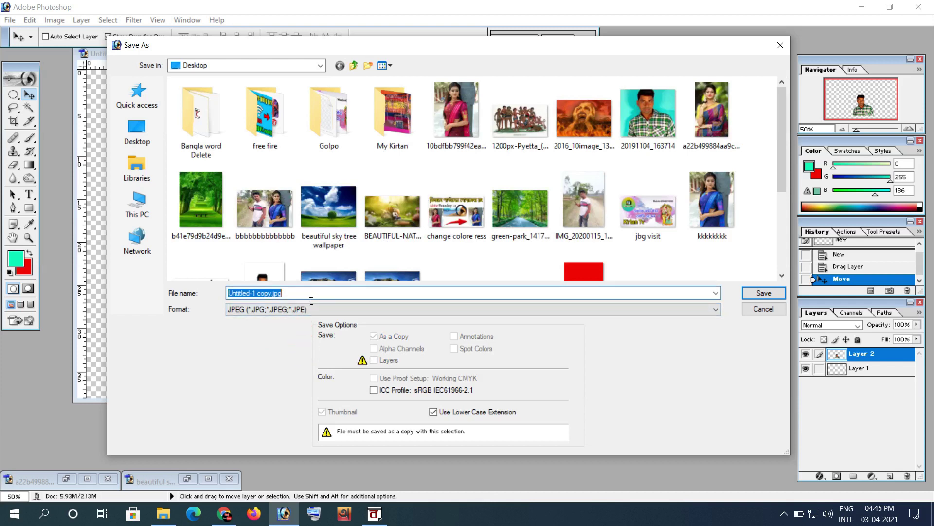
text(JJJJJJJJJJ)
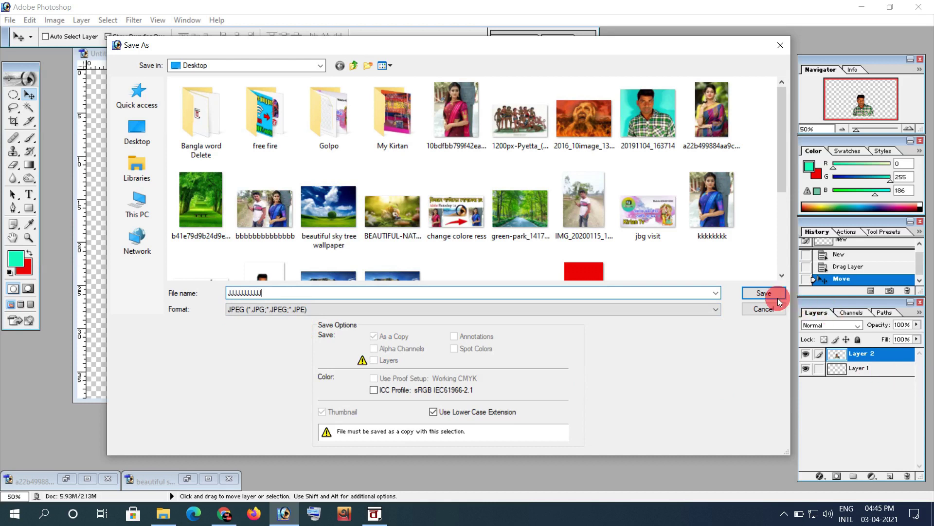
click(763, 292)
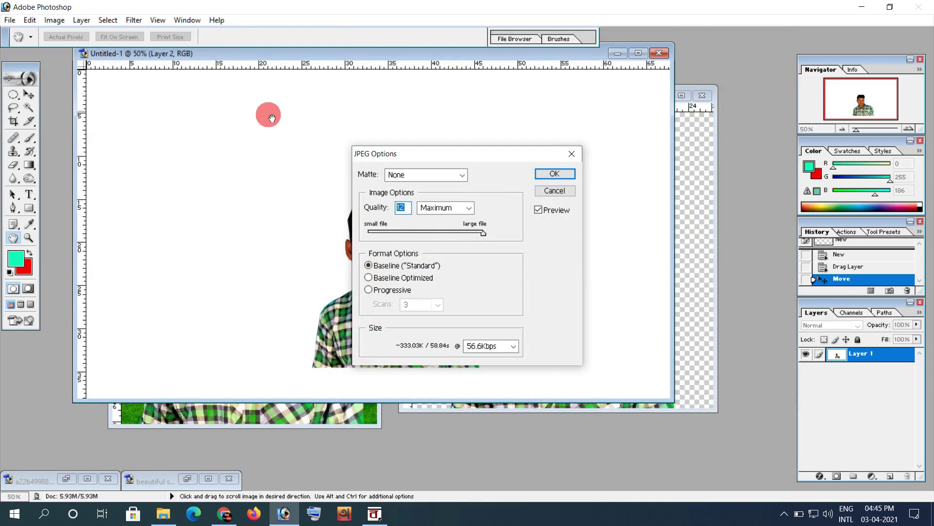
click(555, 190)
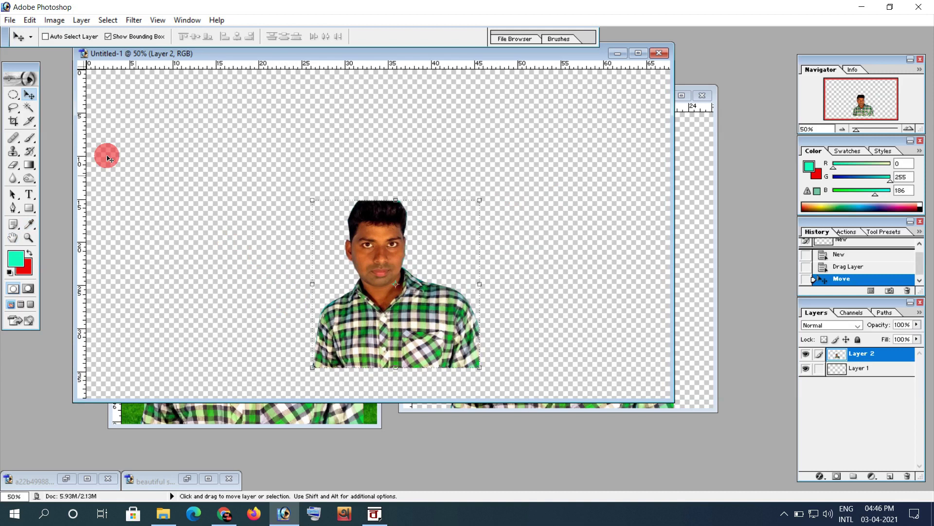